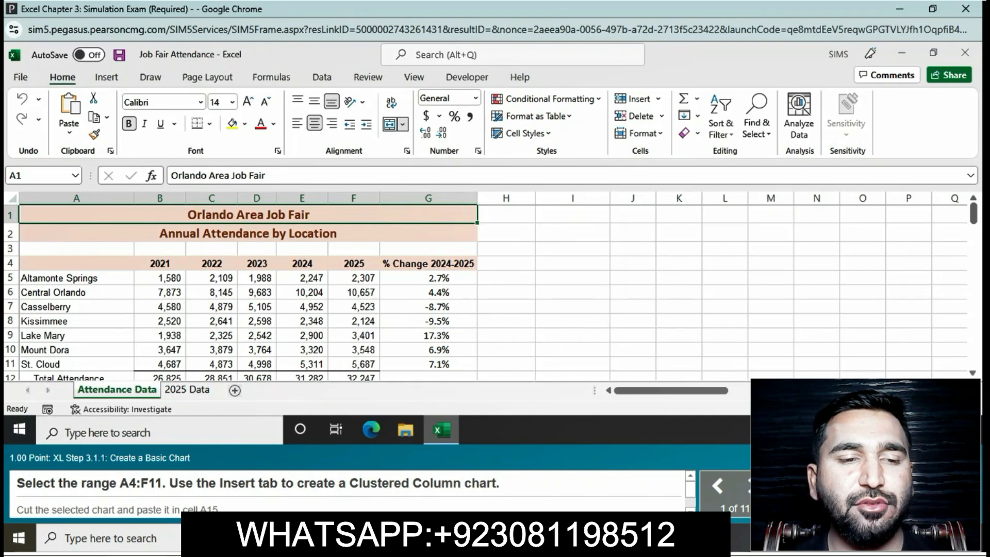
Create a Clustered Column chart from the range A4:F11 on the Attendance Data sheet
click(76, 264)
drag(76, 263, 354, 364)
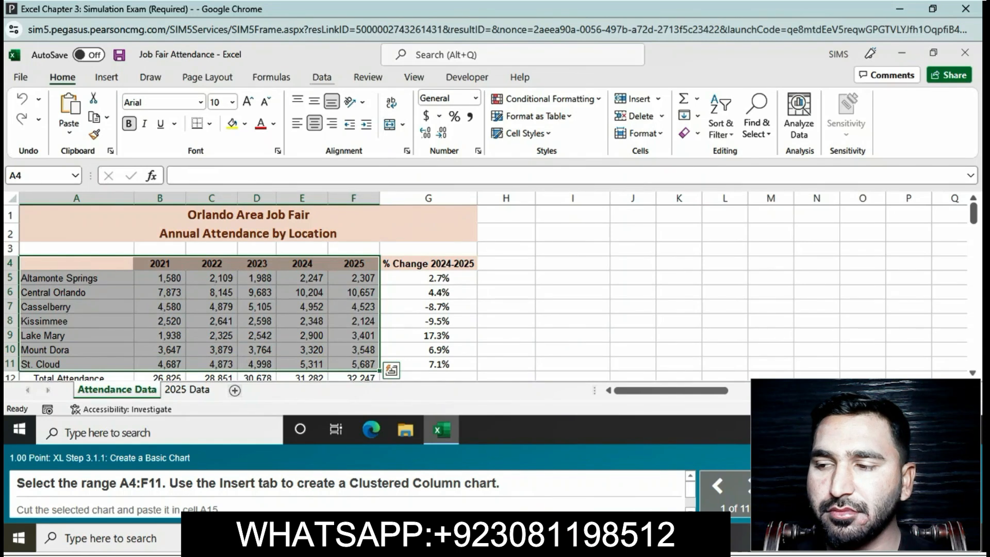
click(106, 77)
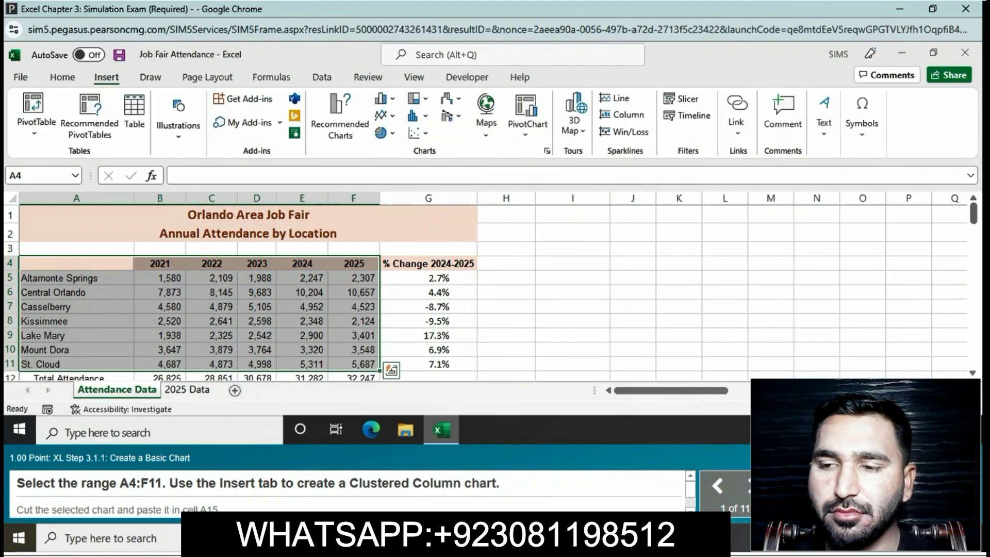
click(546, 150)
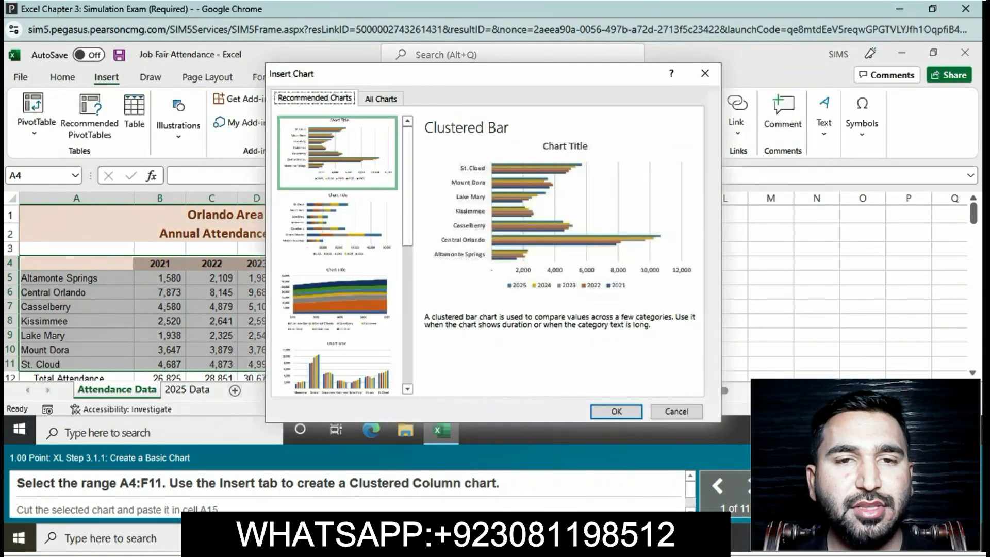
click(381, 98)
click(312, 157)
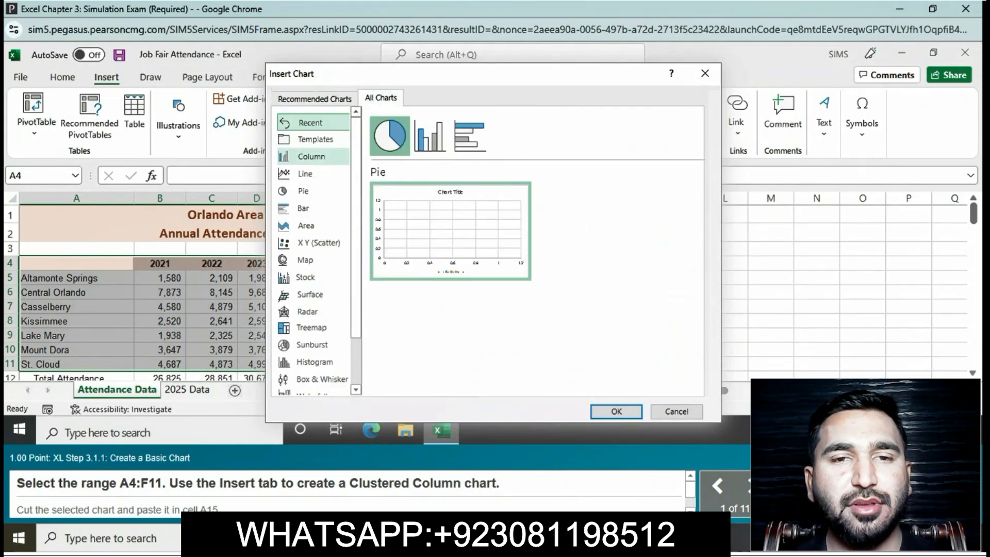
key(Return)
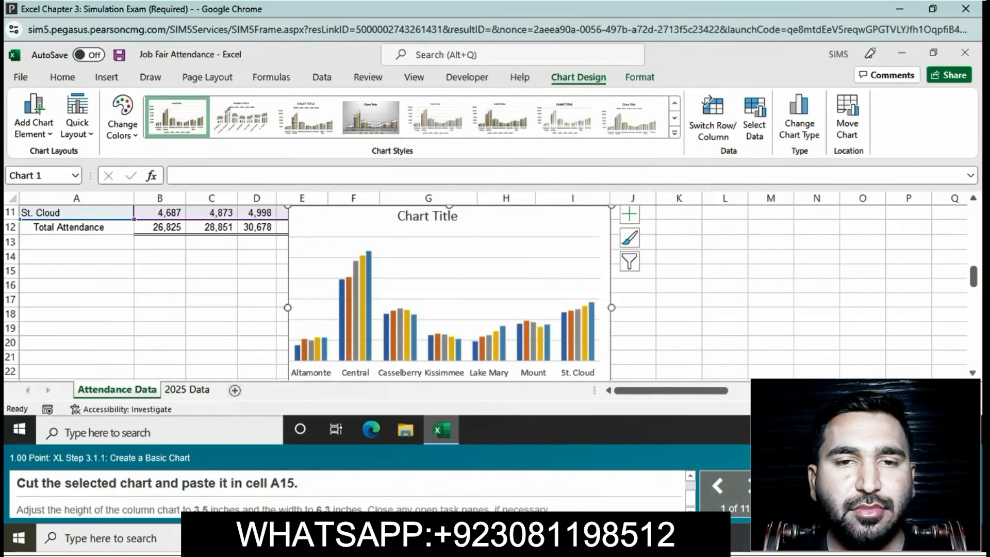
Cut the column chart and paste it at cell A15
click(63, 77)
click(94, 98)
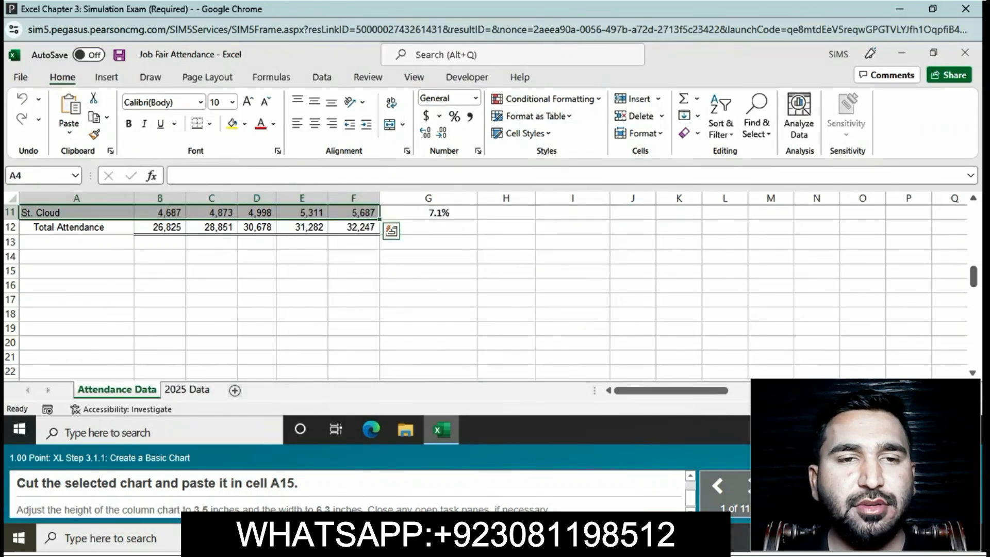
click(77, 271)
key(ctrl+v)
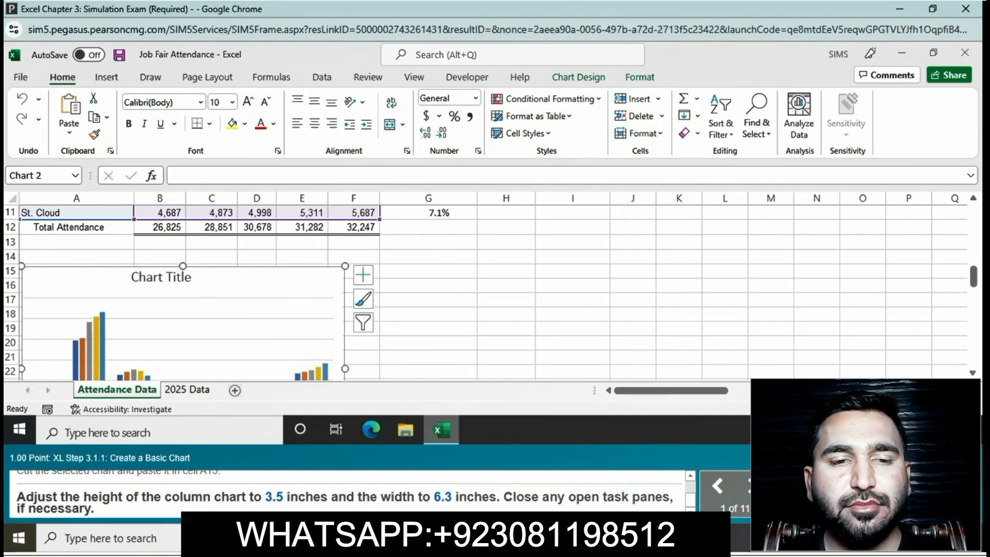
Set the column chart's height to 3.5 inches and its width to 6.3 inches
click(578, 78)
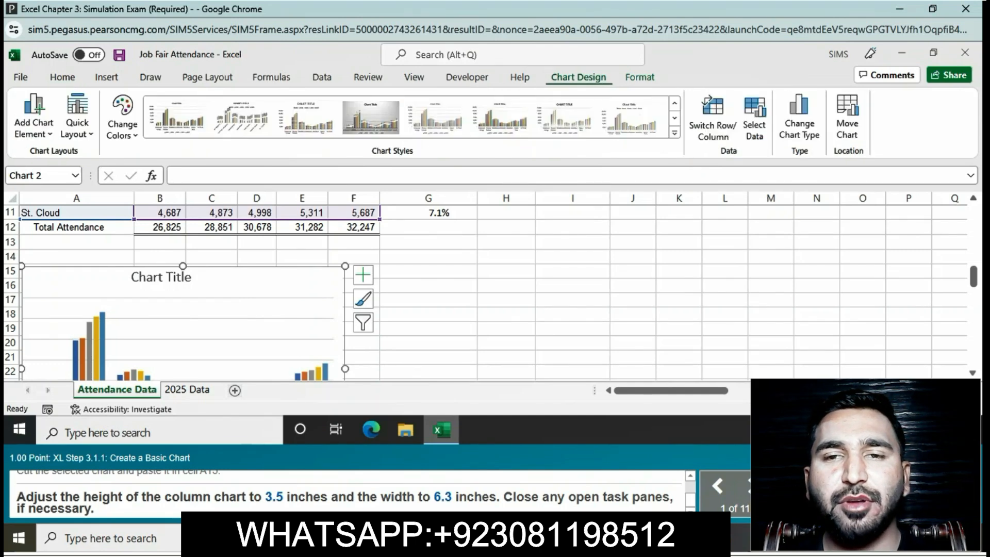
click(639, 78)
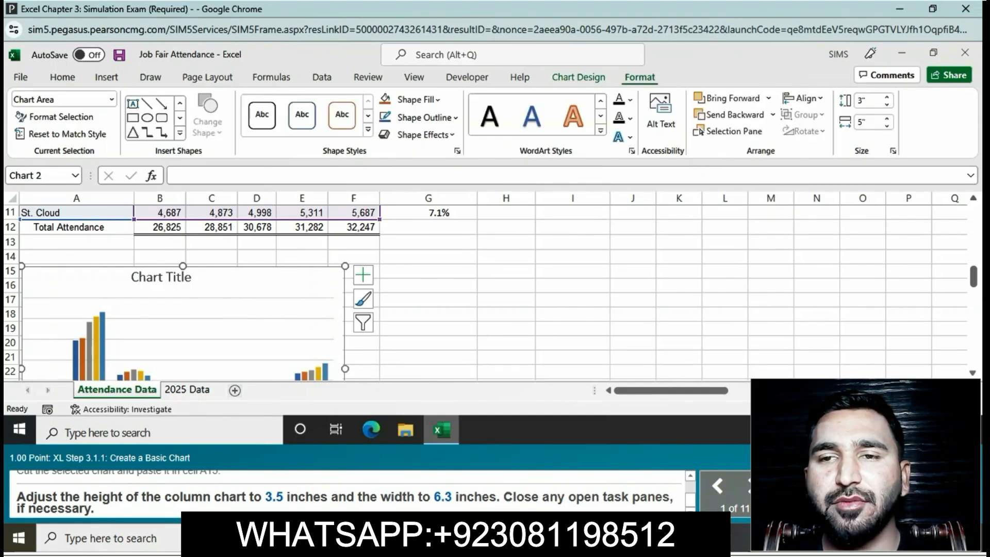
text(3.5)
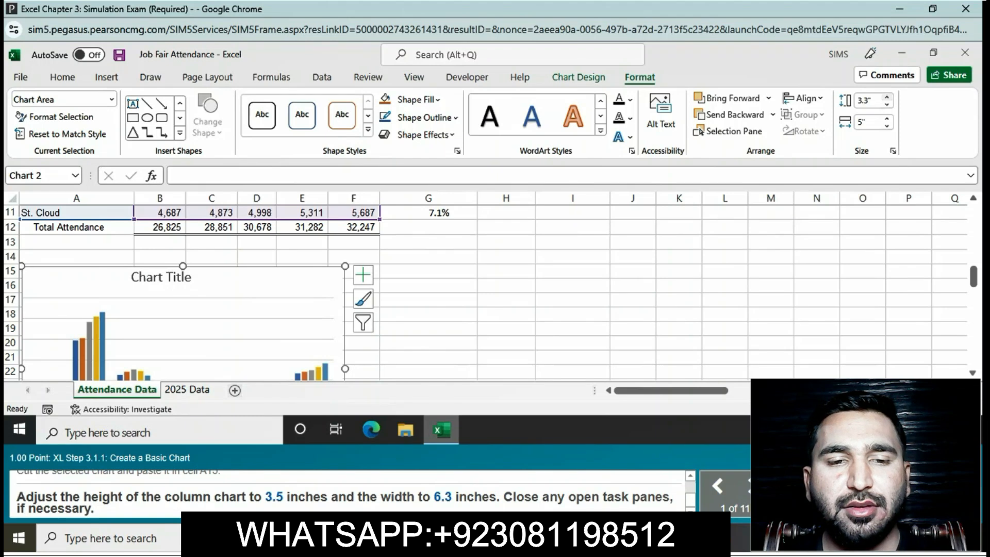
key(Return)
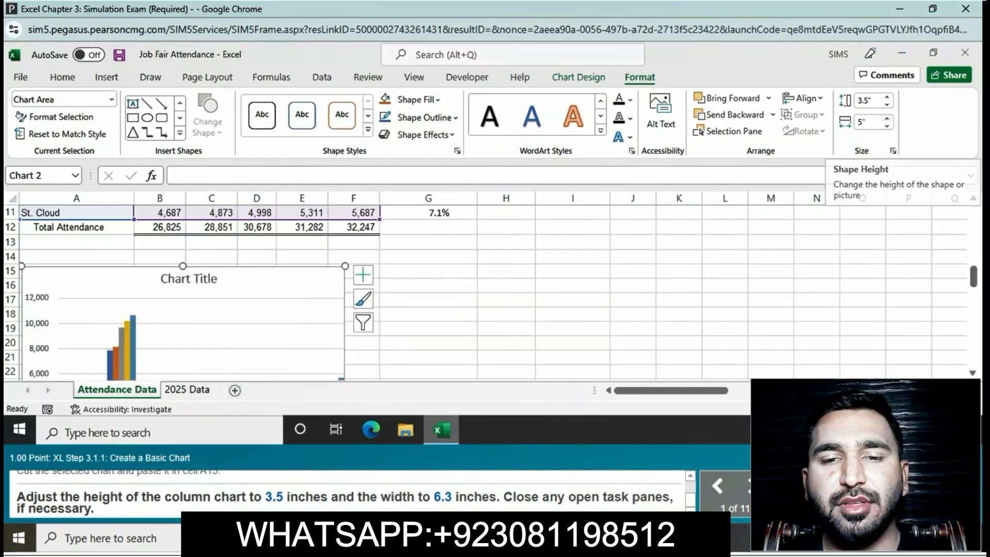
click(887, 119)
click(887, 119)
click(886, 119)
click(886, 119)
click(887, 119)
click(887, 119)
click(886, 119)
click(887, 118)
click(886, 119)
click(887, 119)
click(886, 118)
click(886, 118)
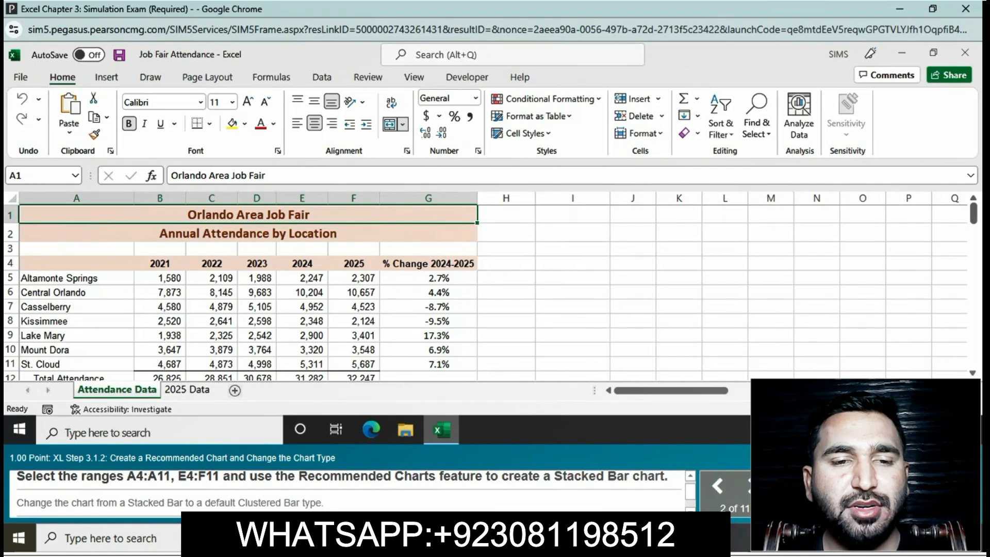
Create a Stacked Bar chart from the ranges A4:A11 and E4:F11 using Recommended Charts
click(973, 373)
scroll(495, 292, up, 1)
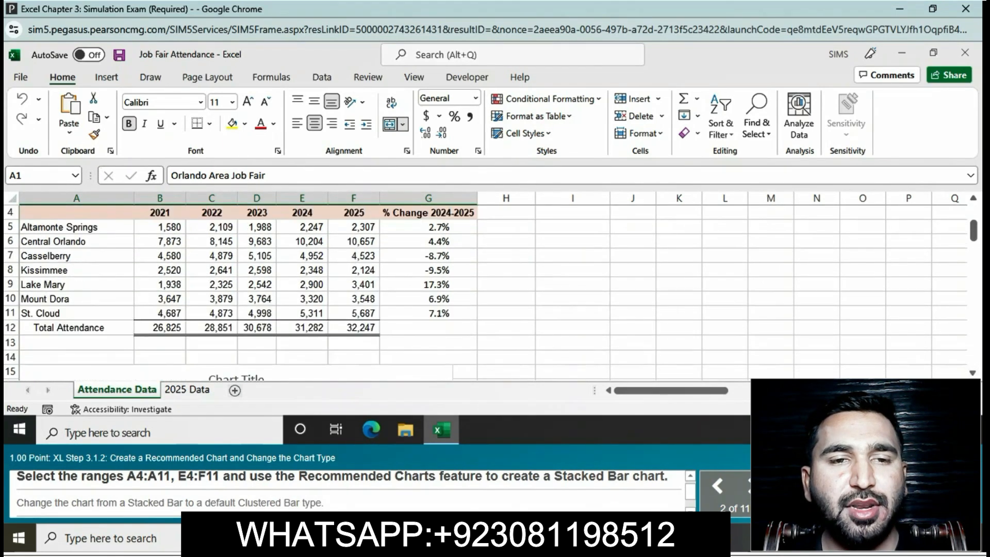
scroll(495, 292, up, 1)
drag(76, 263, 76, 364)
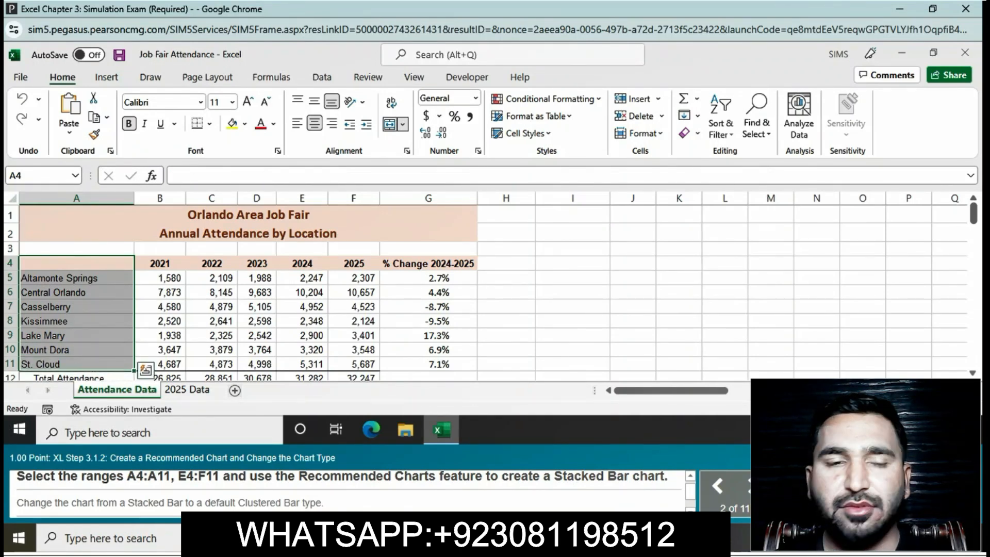
drag(302, 263, 353, 364)
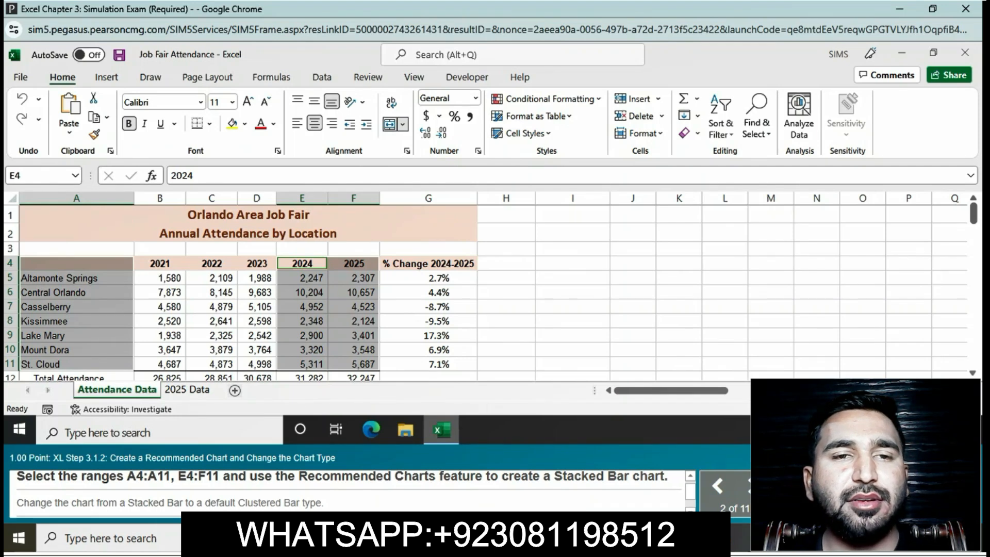
click(106, 77)
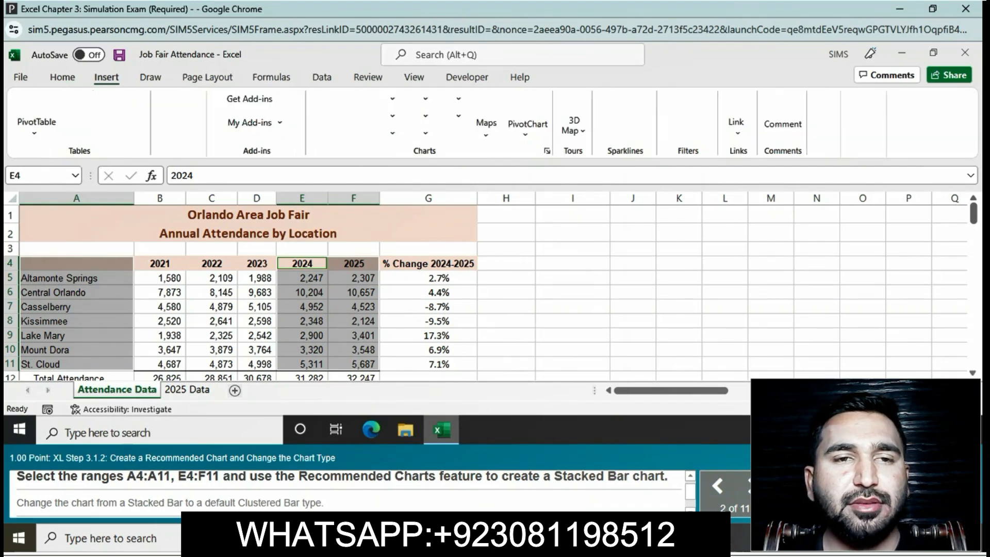
click(340, 118)
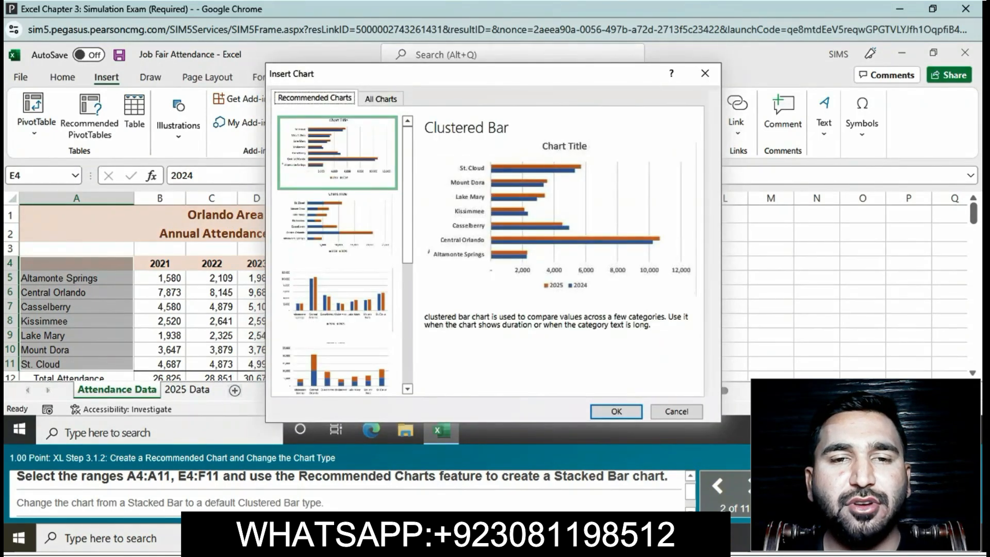
click(338, 227)
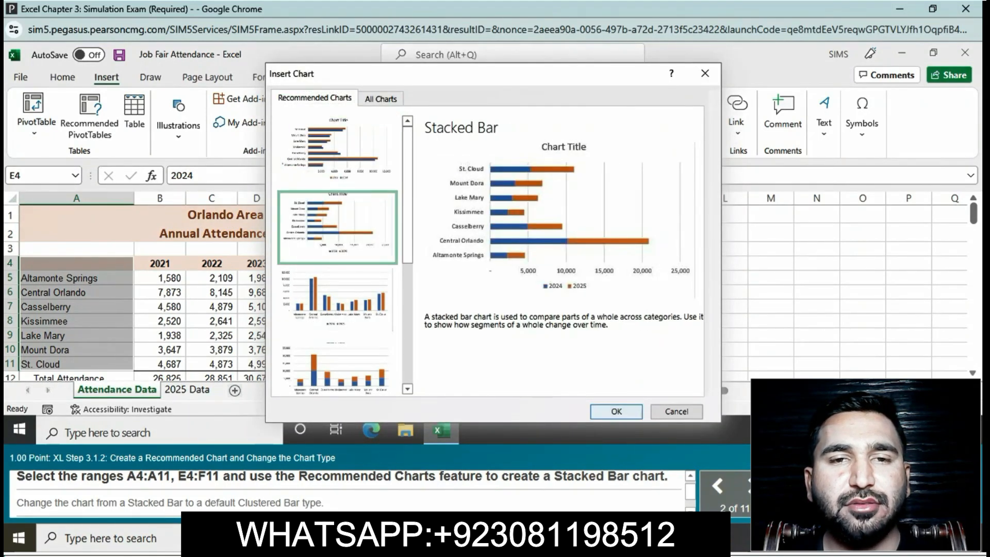
key(Return)
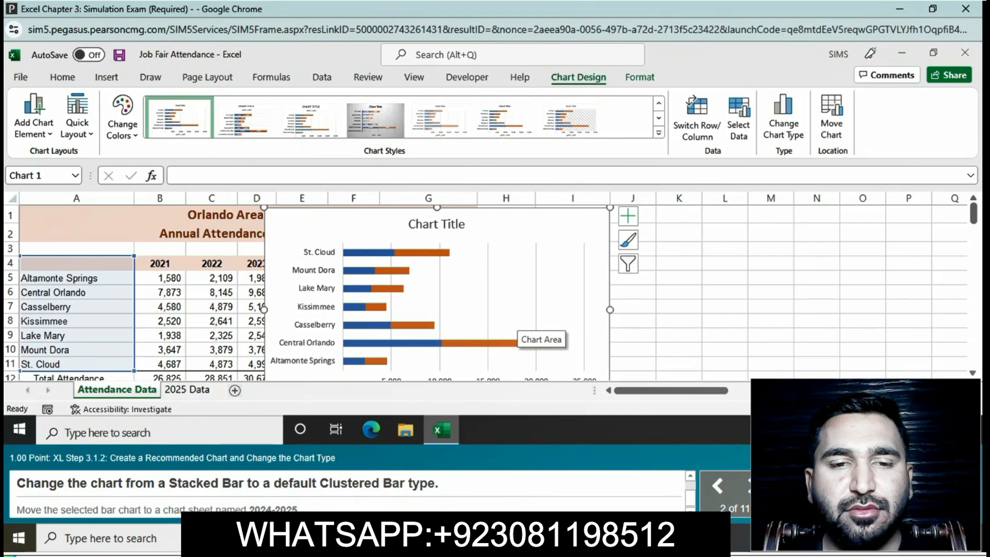
Change the stacked bar chart to the default Clustered Bar type
click(783, 121)
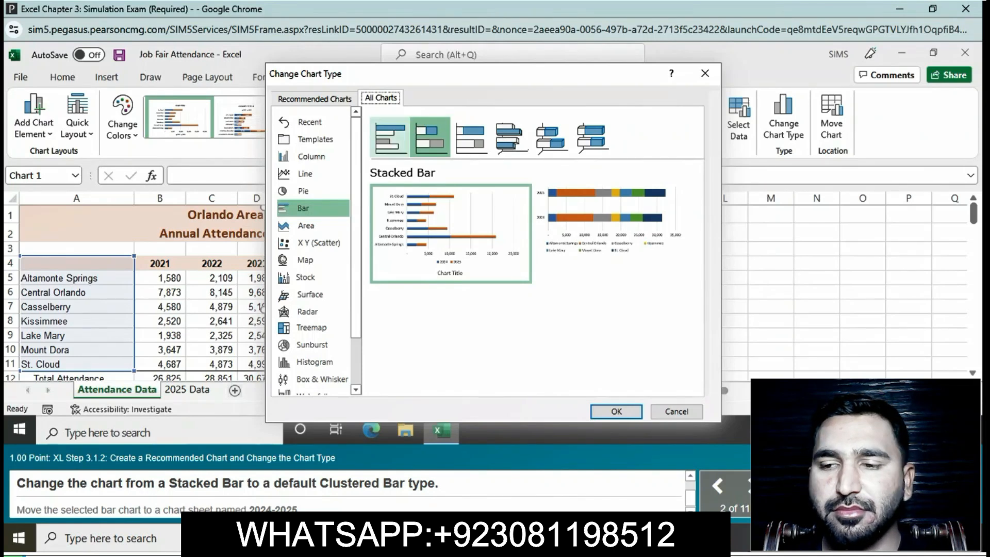
click(390, 137)
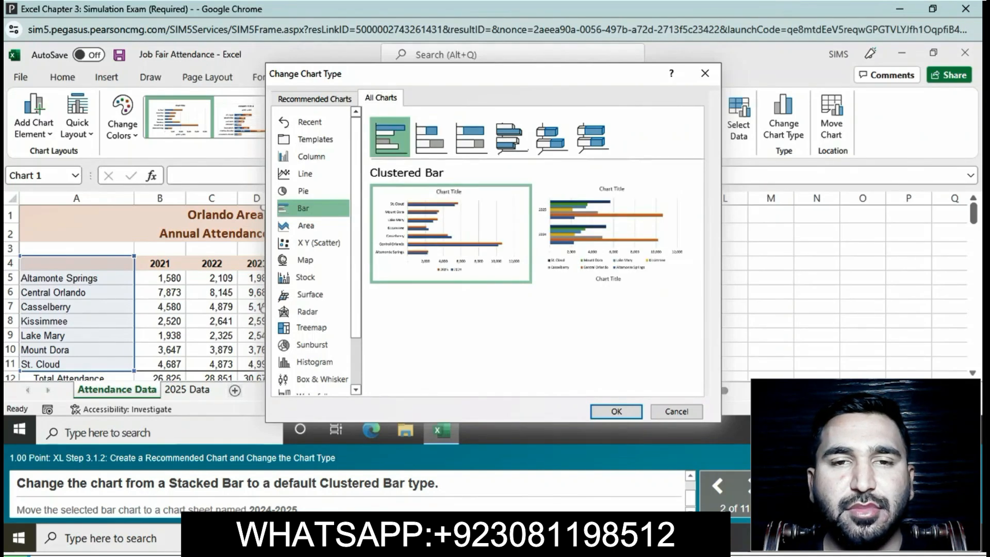
key(Return)
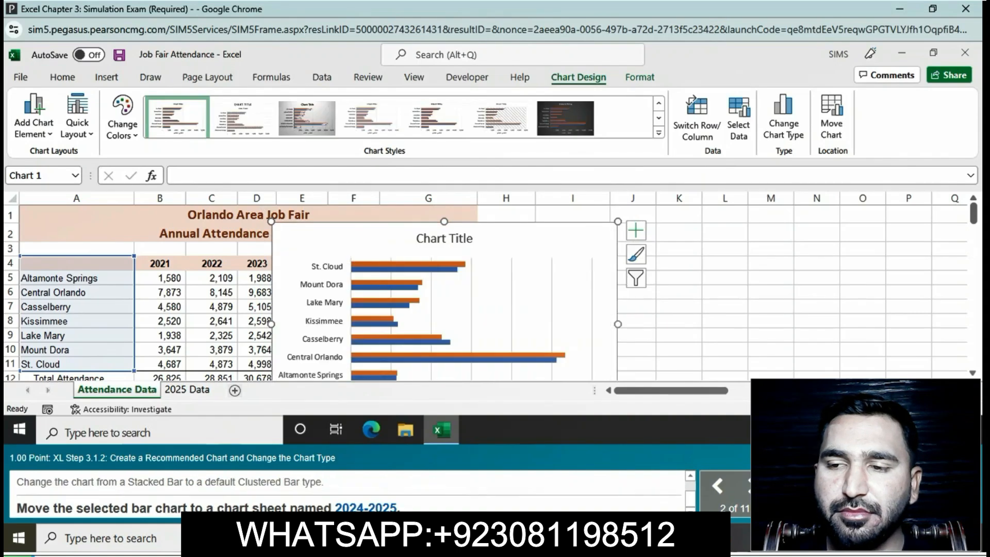
Move the clustered bar chart to a new chart sheet named 2024-2025
click(831, 116)
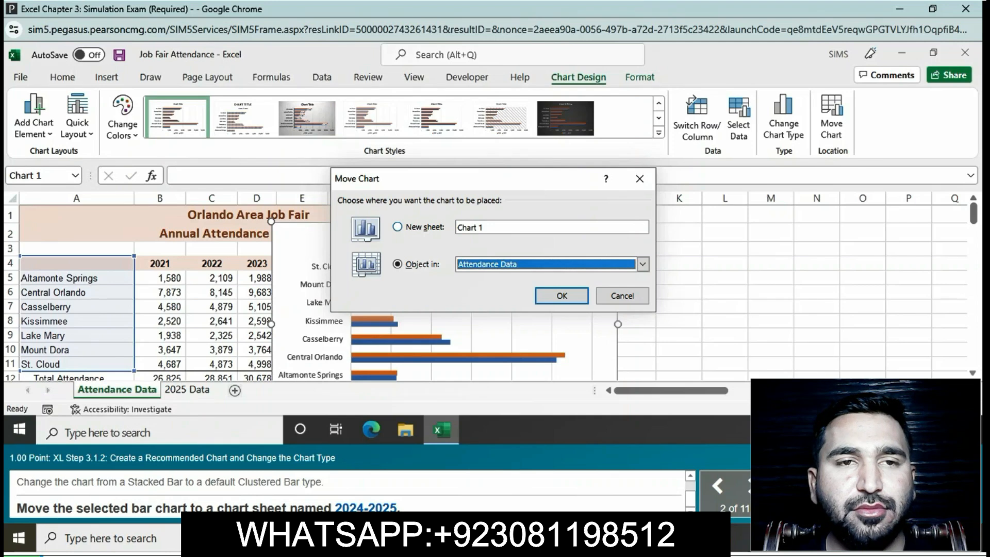
key(alt+s)
text(20)
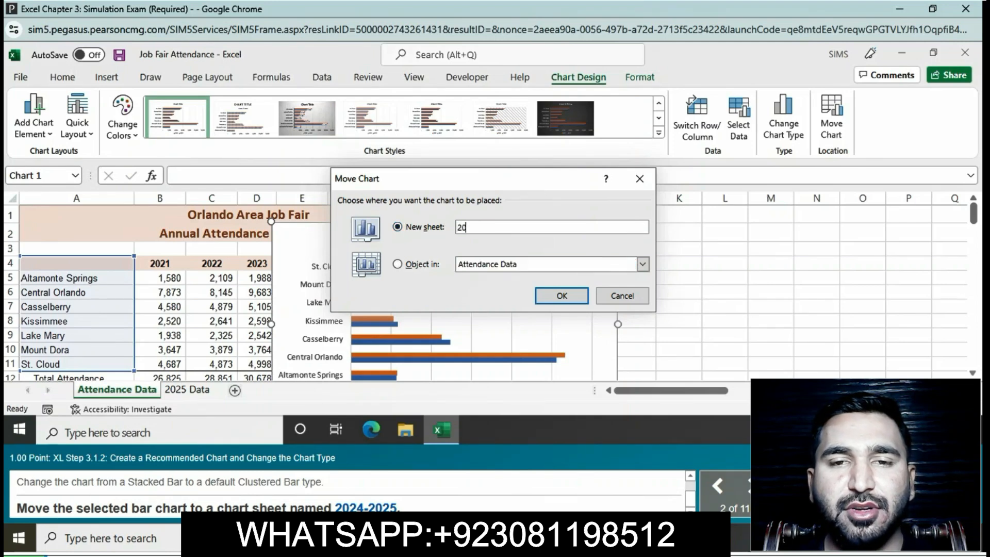
text(24-2025)
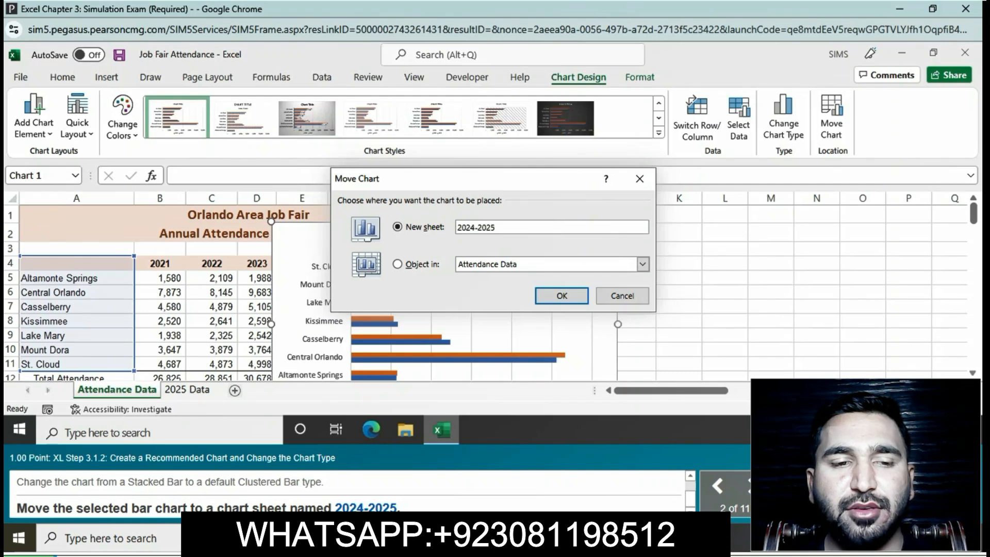
key(Return)
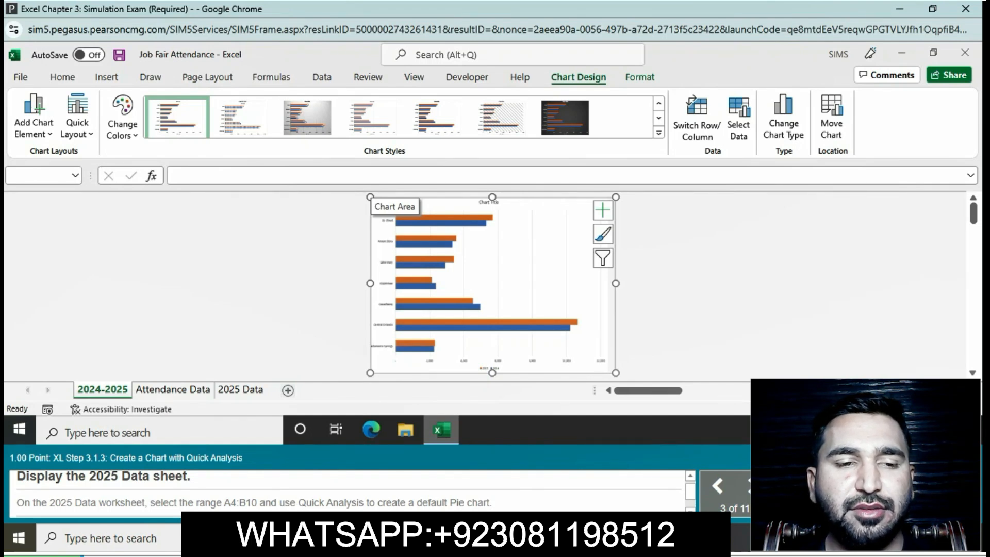
On the 2025 Data sheet, create a default Pie chart from the range A4:B10 using Quick Analysis
click(240, 389)
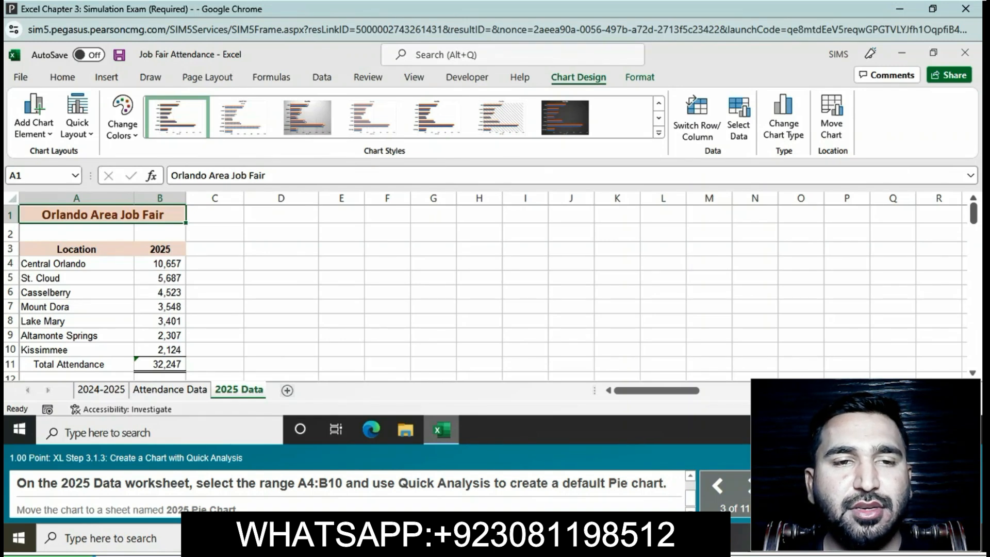
click(77, 264)
drag(76, 263, 157, 349)
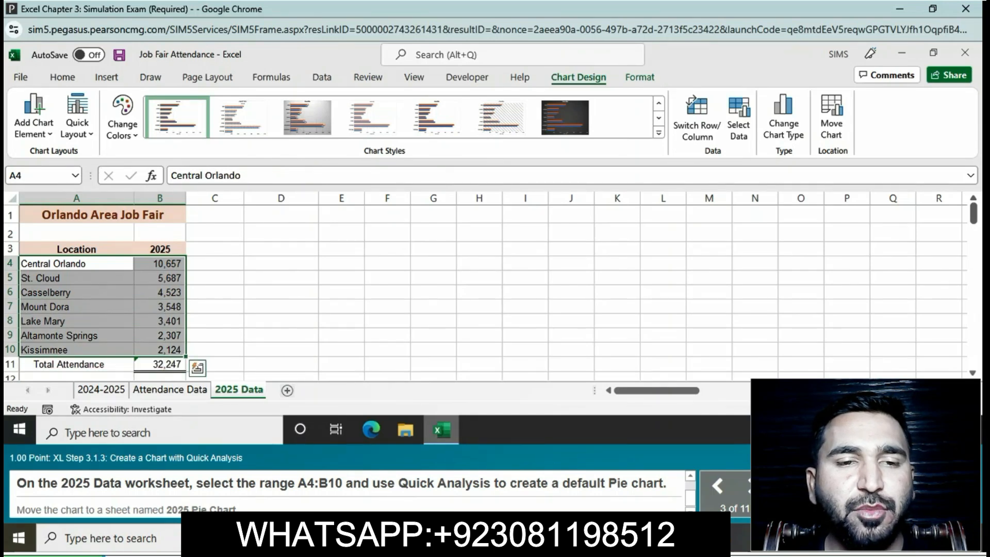
click(198, 368)
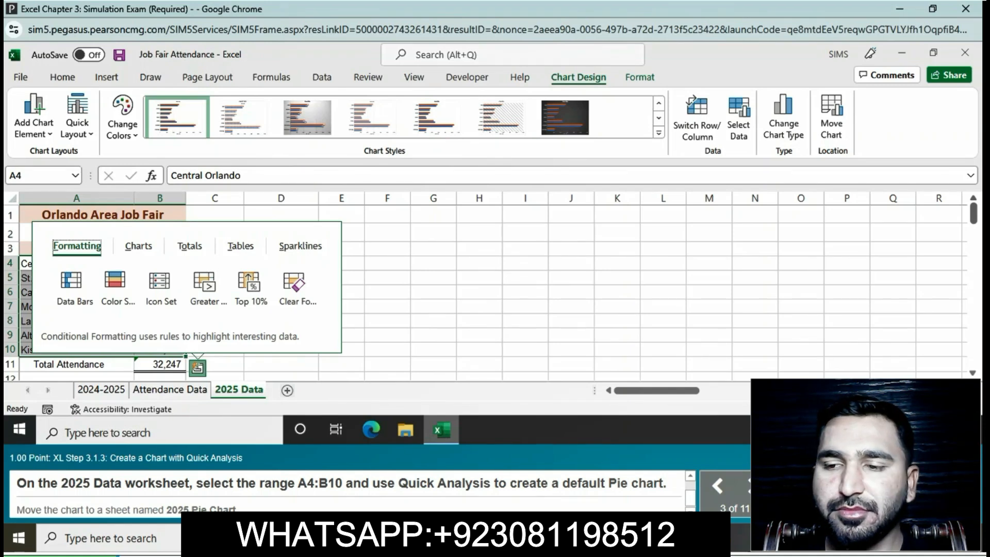
click(138, 246)
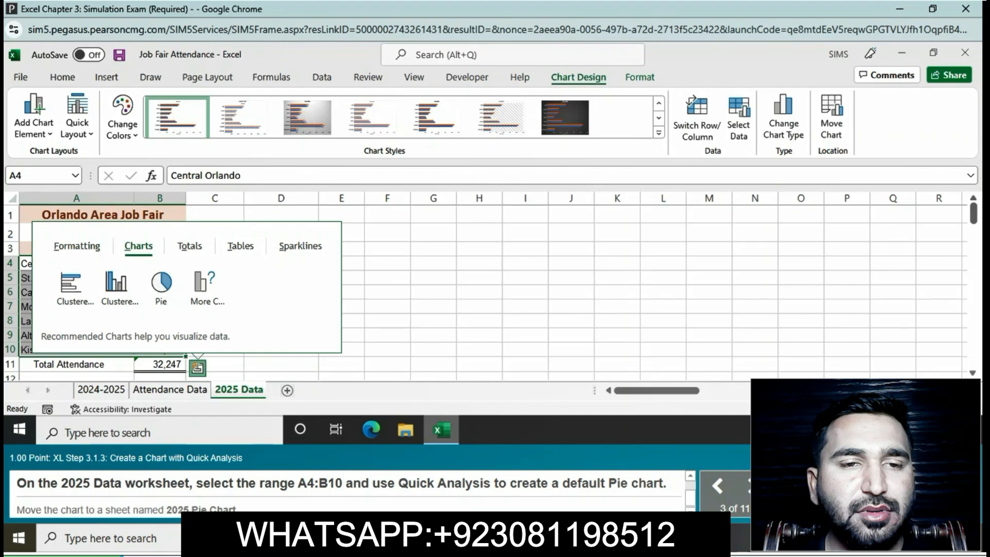
click(161, 288)
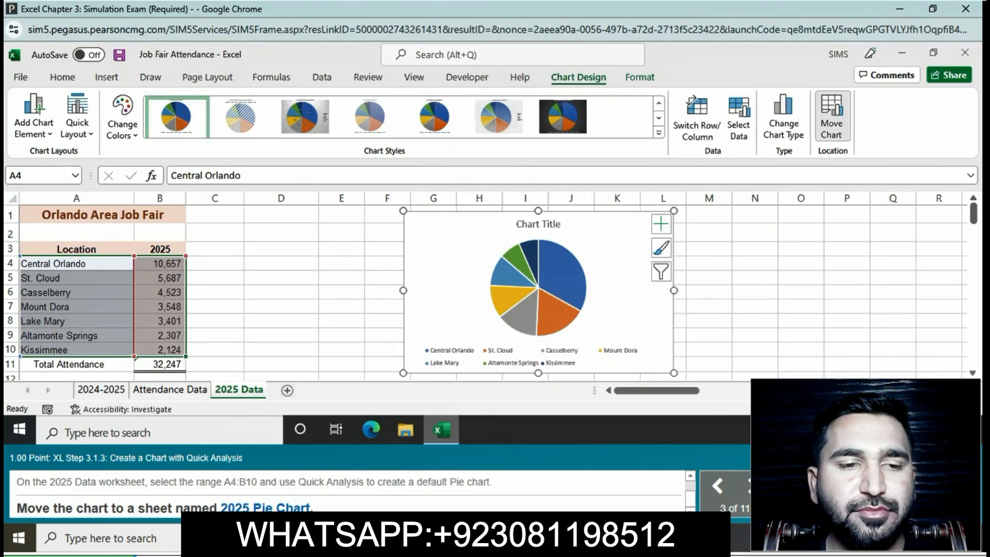
Move the 2025 Data pie chart to a new chart sheet named 2025 Pie Chart
click(832, 116)
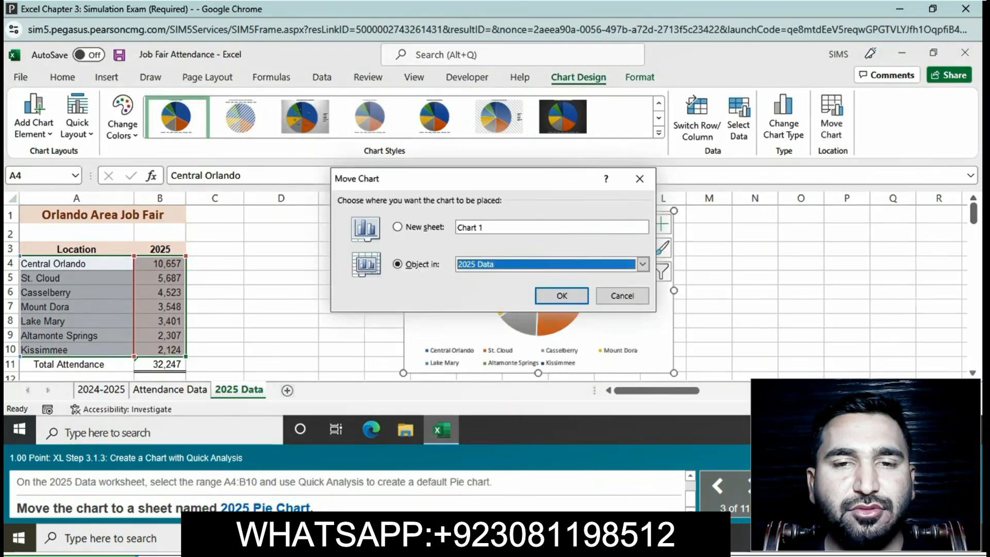
click(398, 227)
text(2025 Pie)
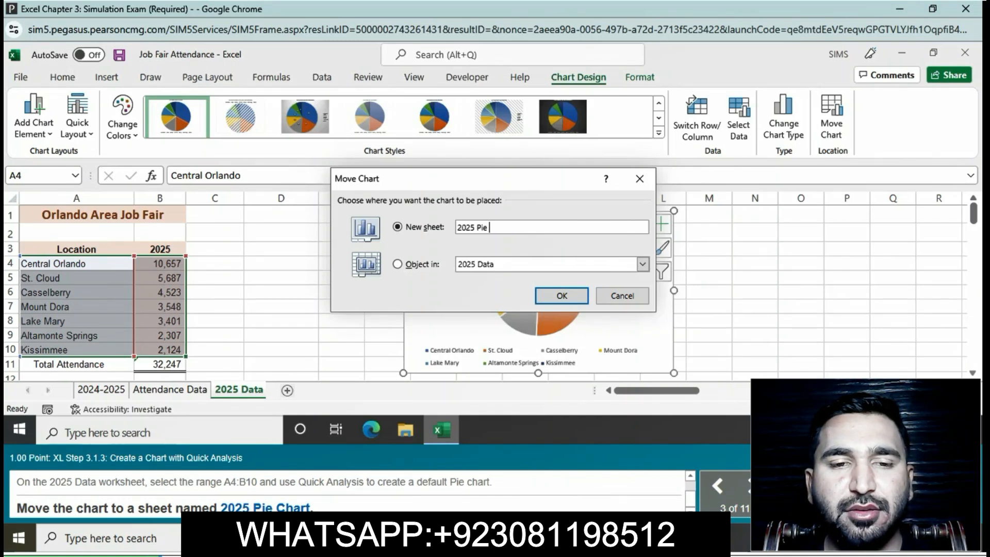
text( C)
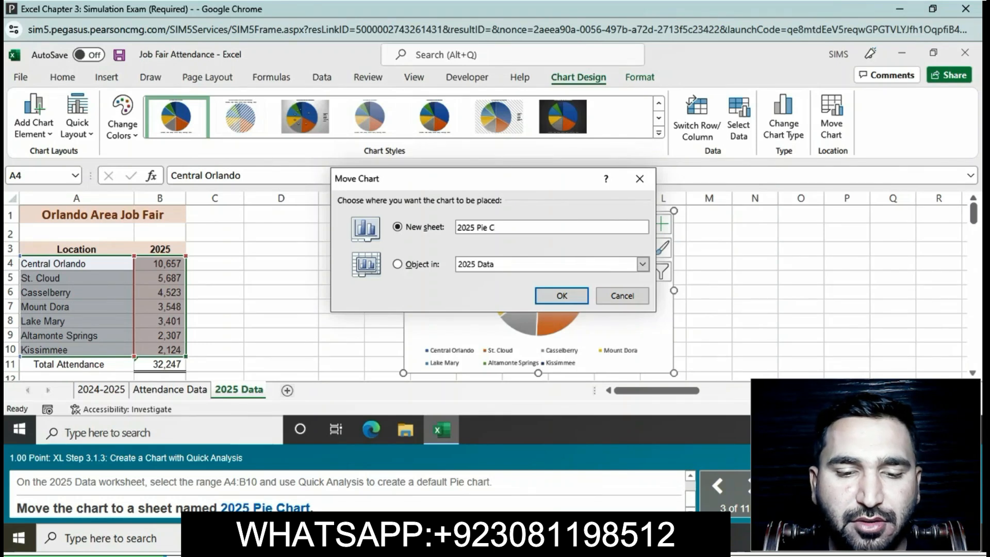
text(hart)
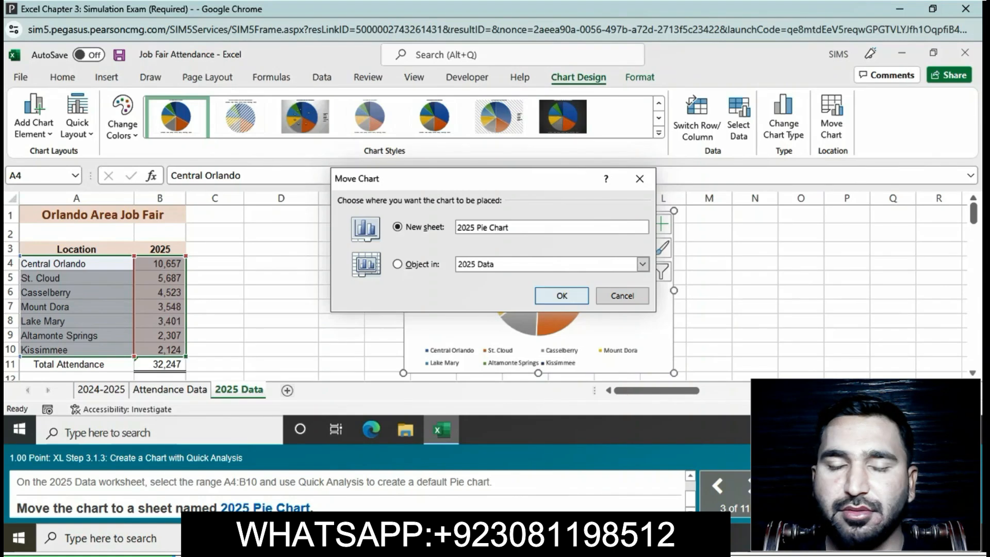
key(Return)
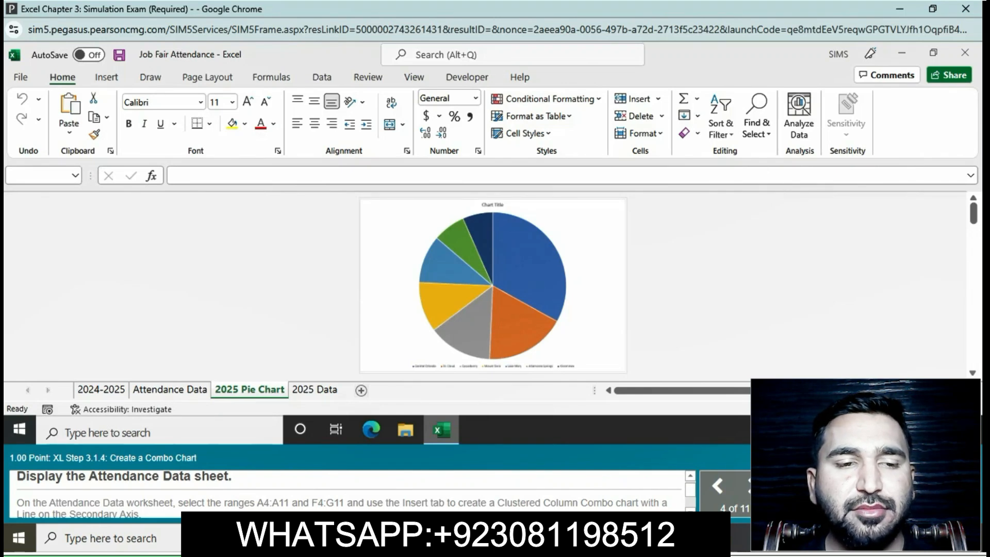
On the Attendance Data sheet, create a Clustered Column - Line on Secondary Axis combo chart from the ranges A4:A11 and F4:G11
click(170, 390)
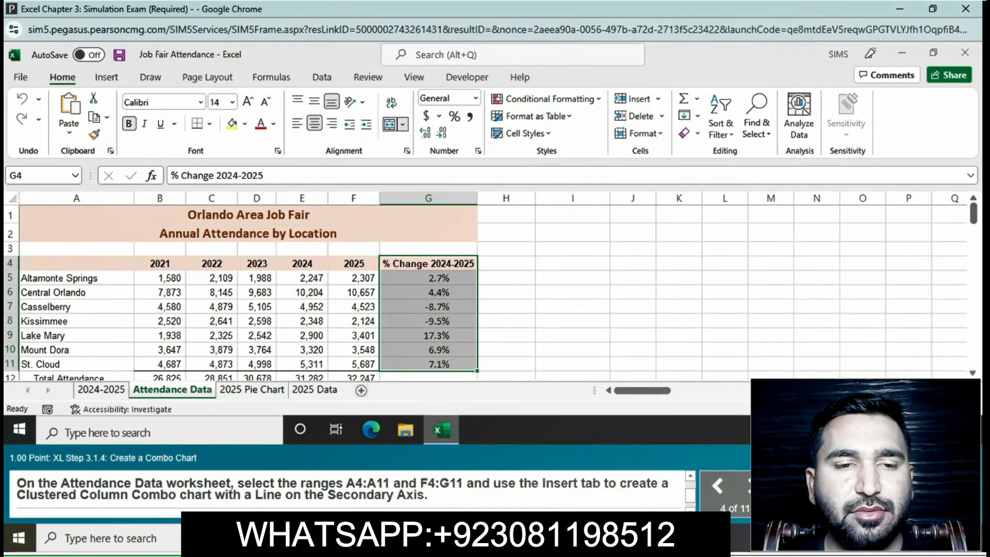
click(303, 321)
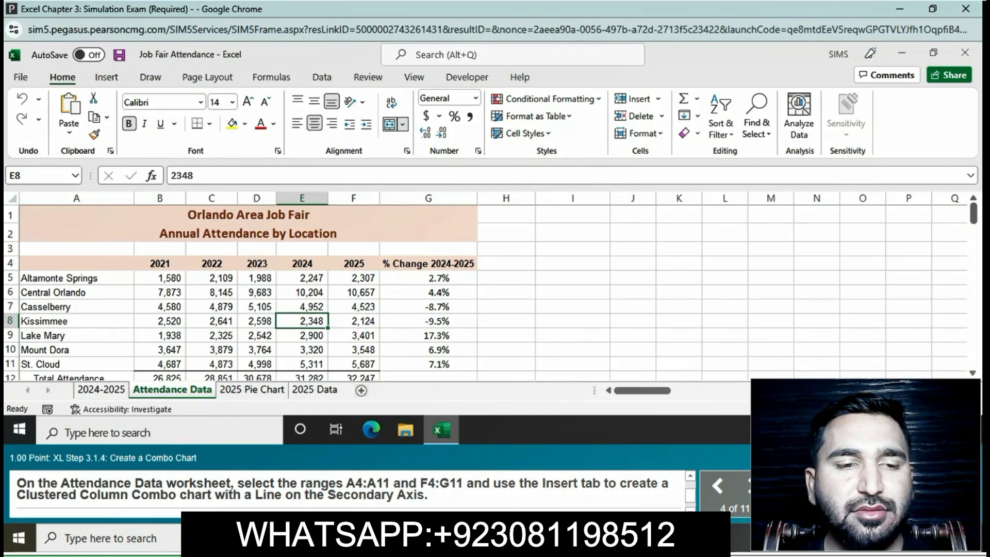
drag(77, 263, 76, 364)
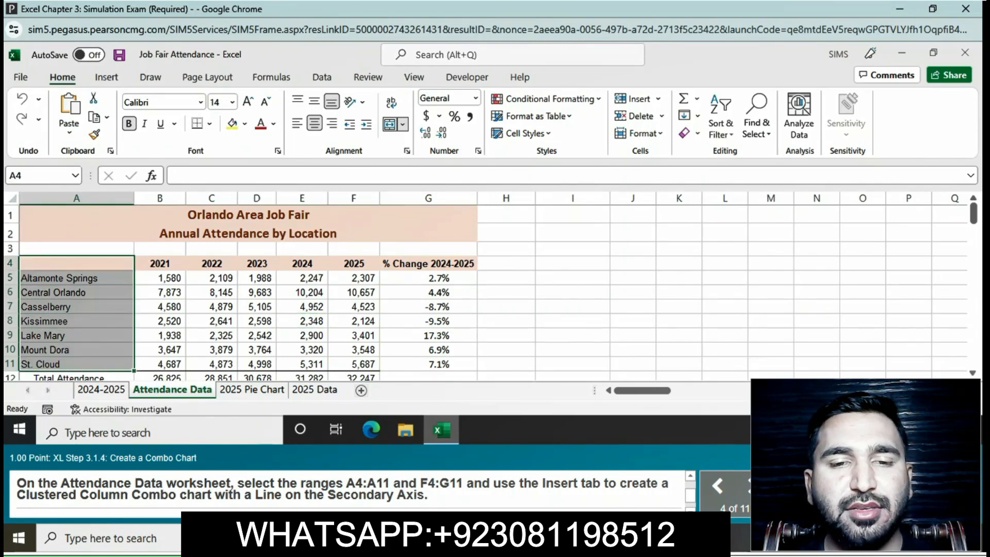
drag(353, 263, 428, 364)
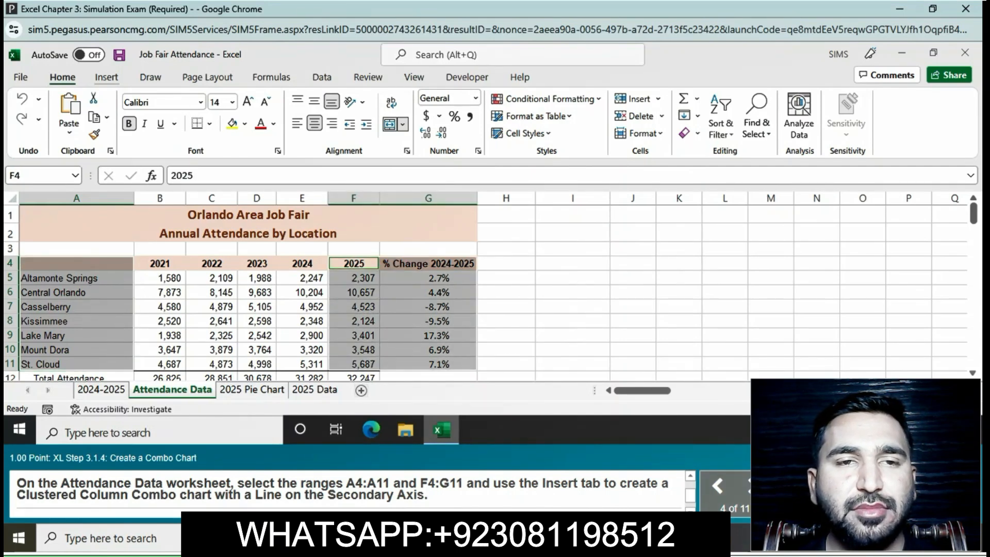
click(107, 77)
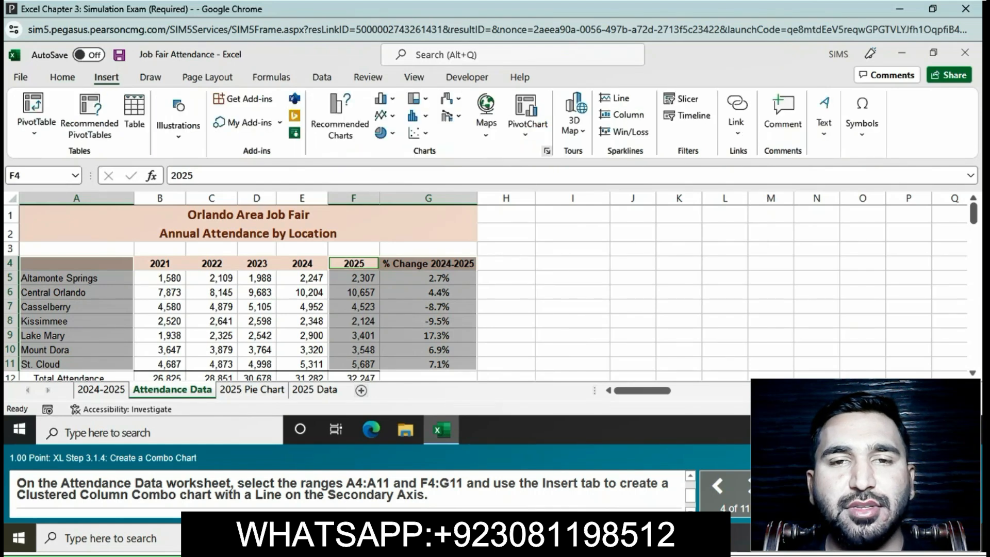
click(547, 151)
scroll(317, 320, down, 1)
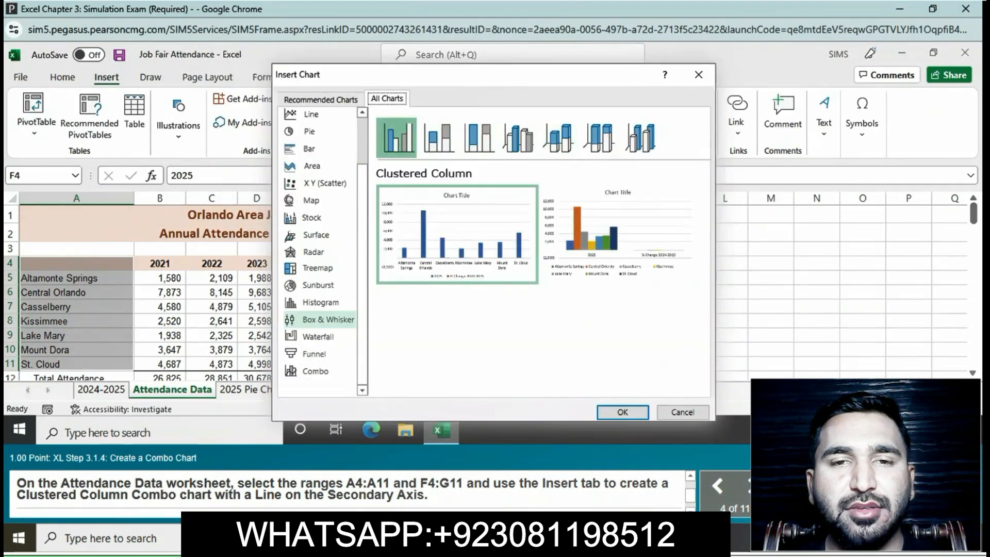
click(316, 372)
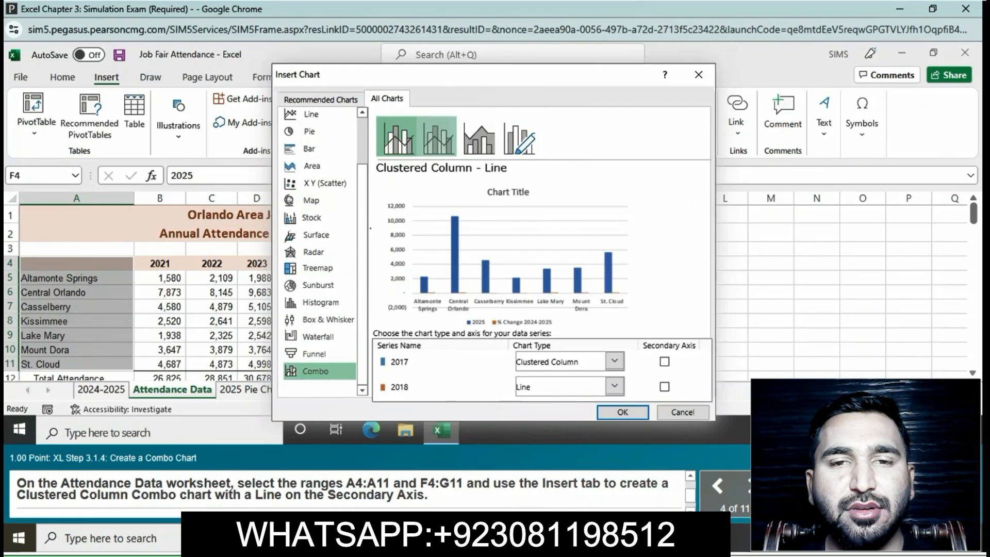
click(437, 137)
click(623, 411)
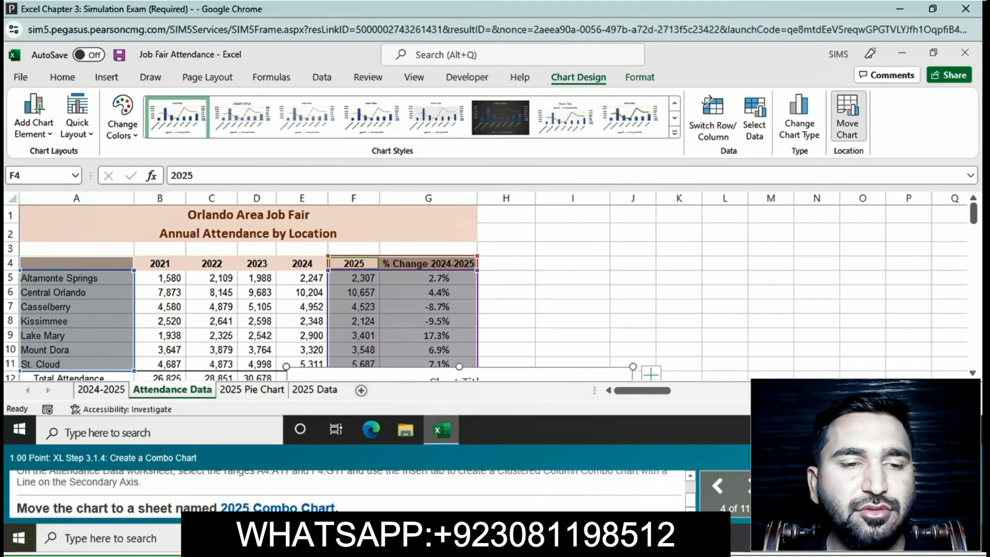
Move the combo chart to a new chart sheet named 2025 Combo Chart
click(847, 116)
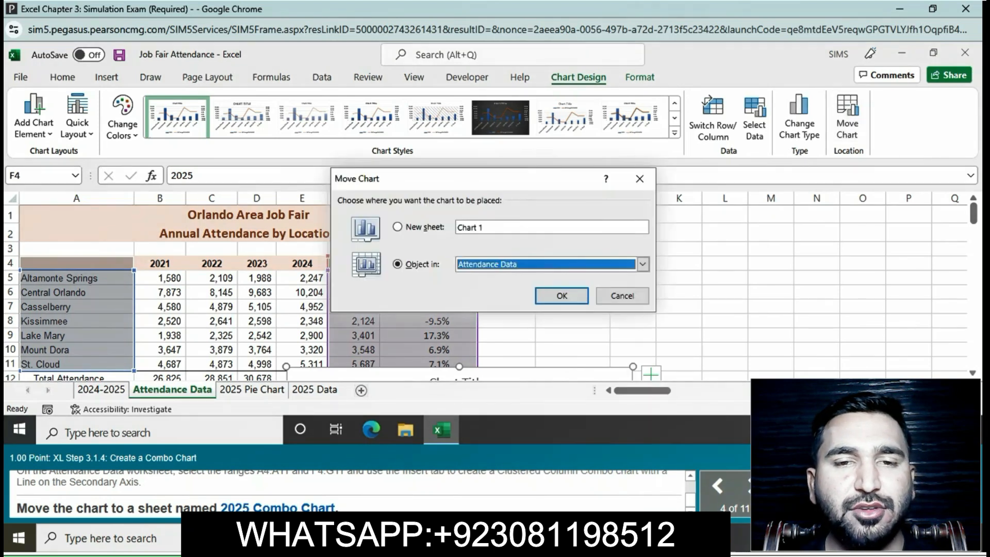
click(397, 227)
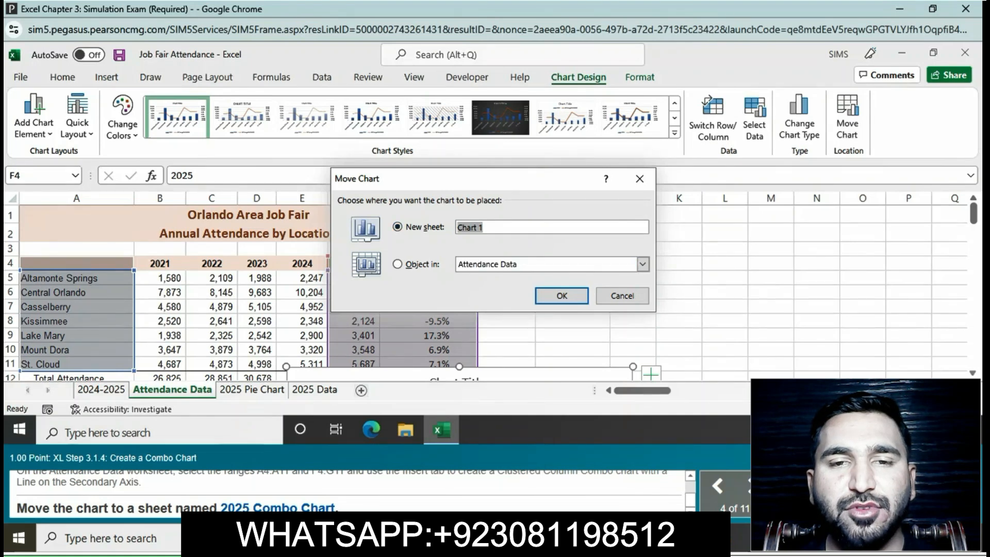
text(2025 )
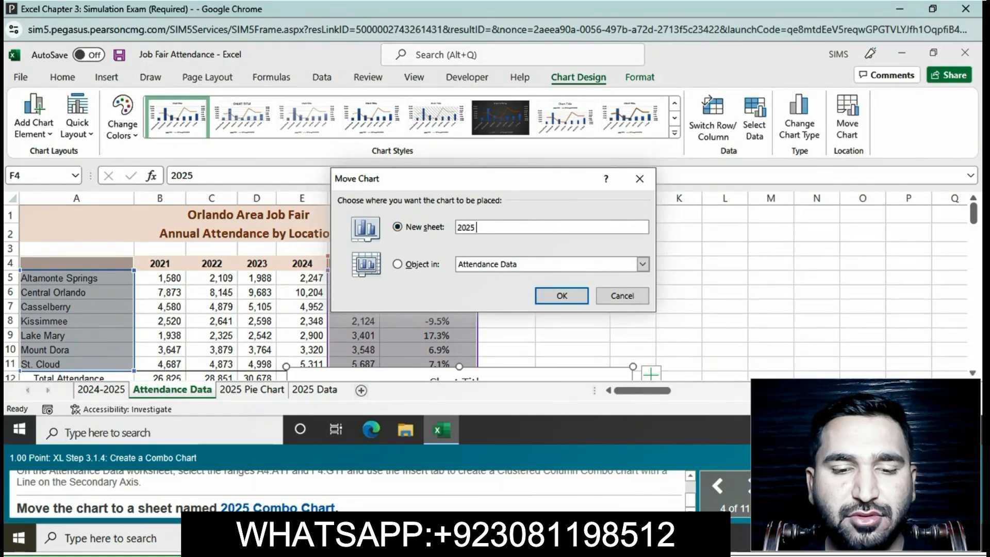
text(Comb)
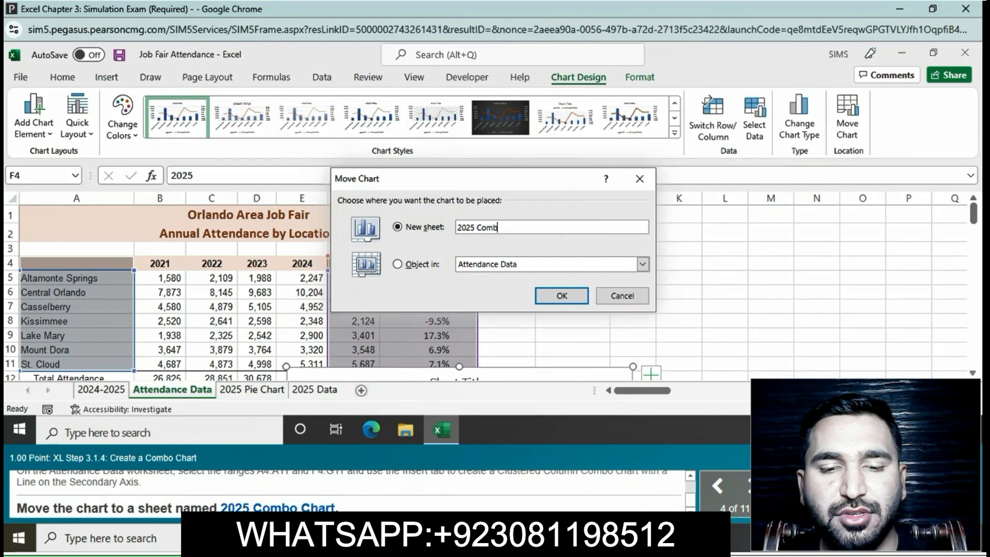
text(o Ch)
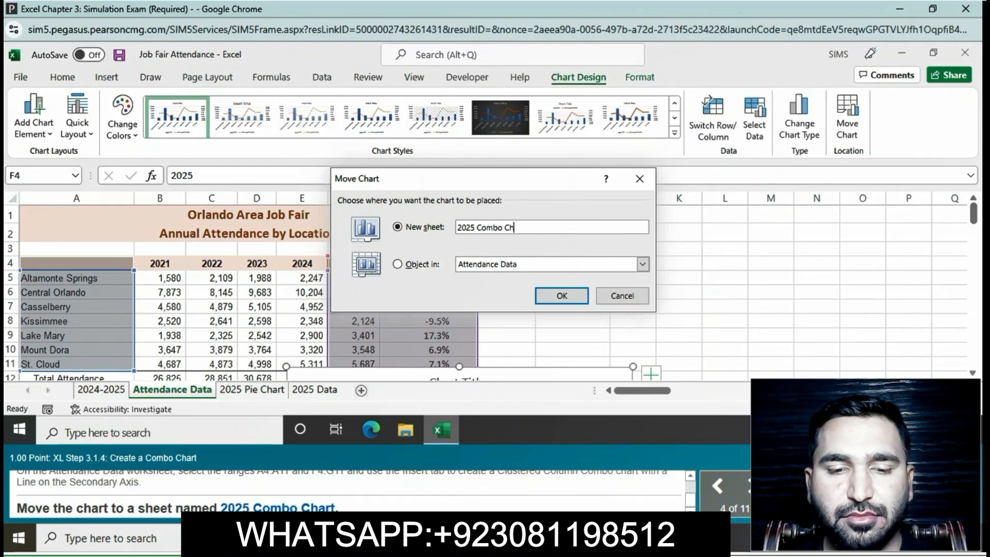
text(art)
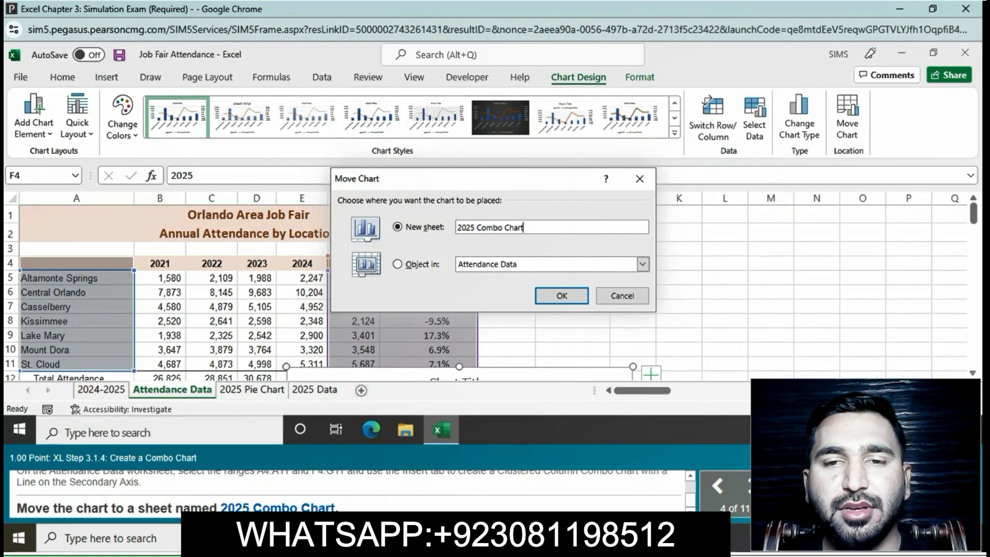
key(Return)
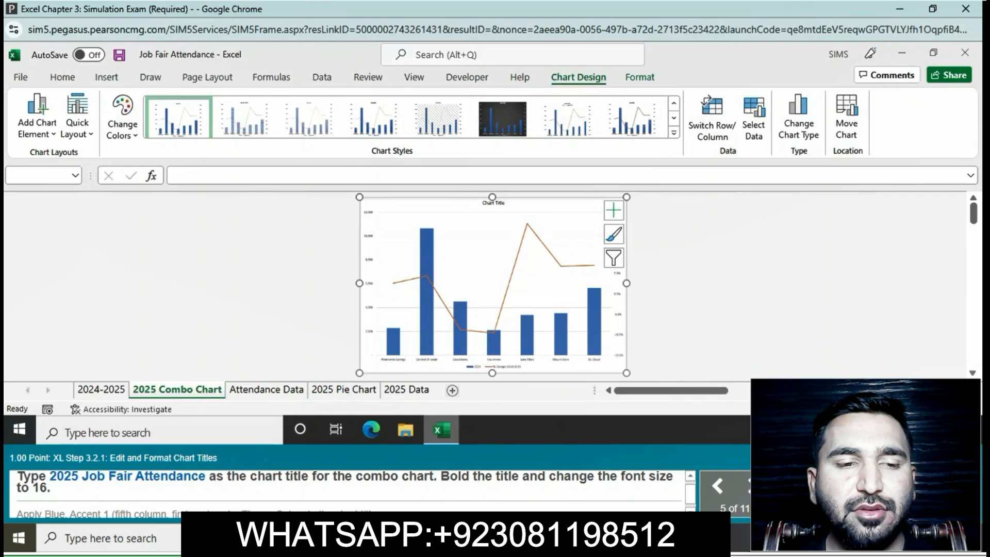
Replace the combo chart's title placeholder with 2025 Job Fair Attendance
click(493, 203)
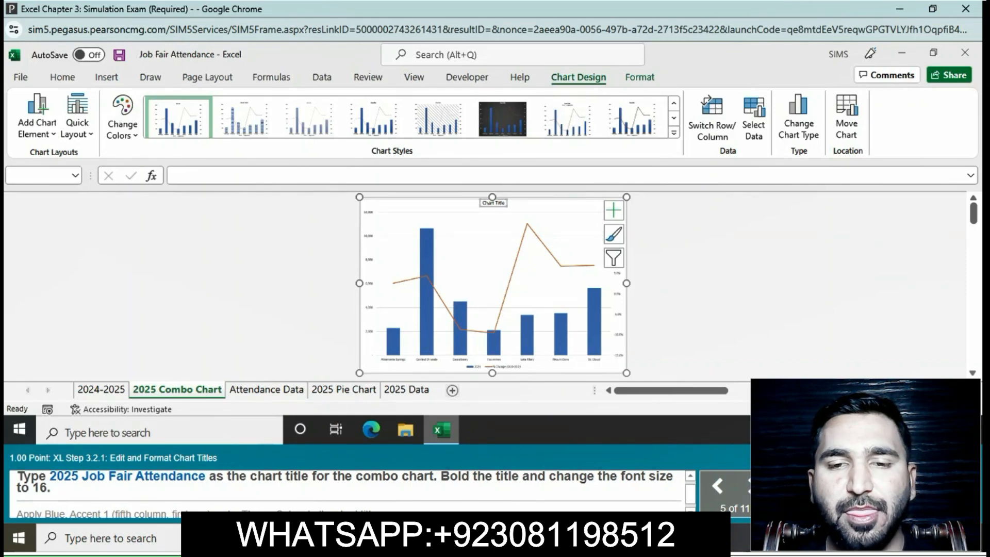
click(483, 203)
drag(482, 203, 514, 204)
text(2025)
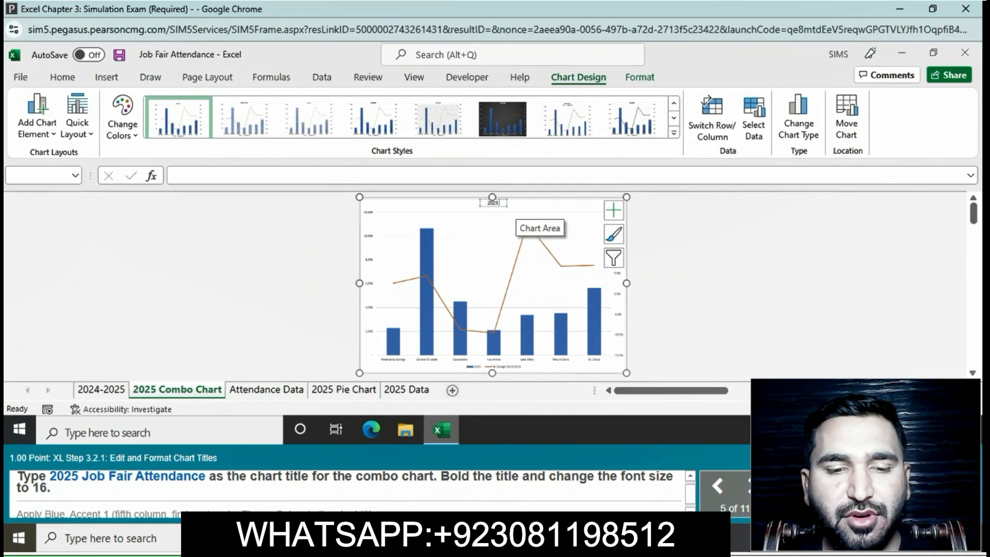
text( Job)
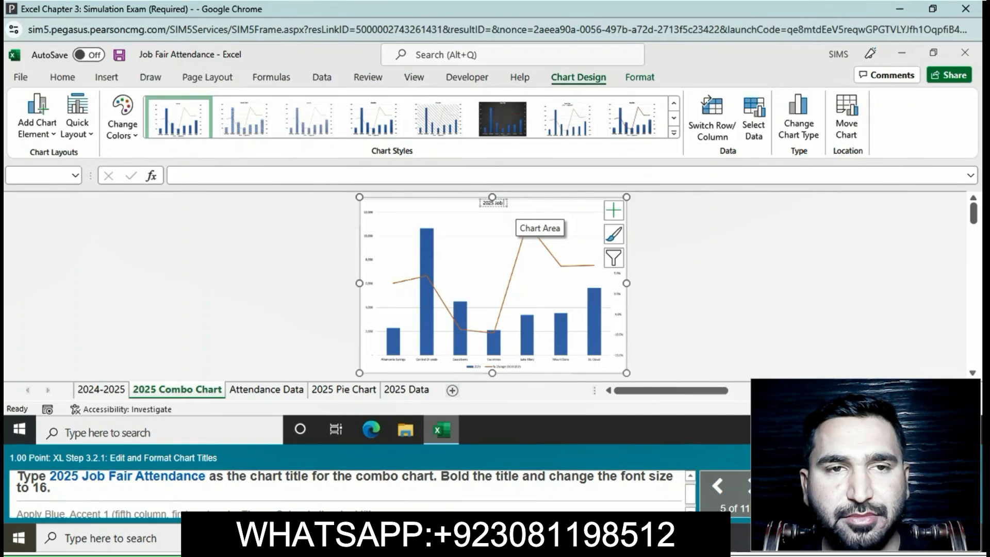
text( Fai)
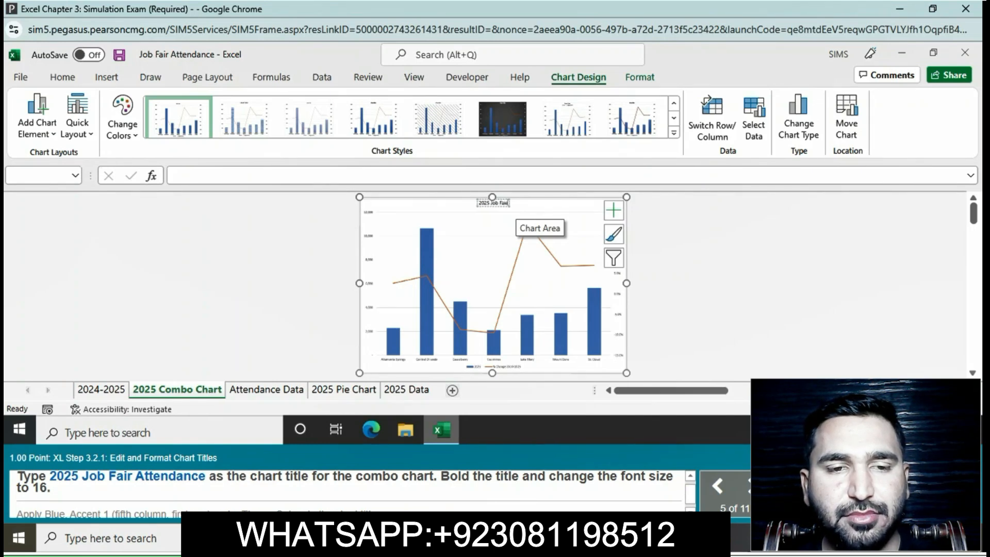
text(r Attendance)
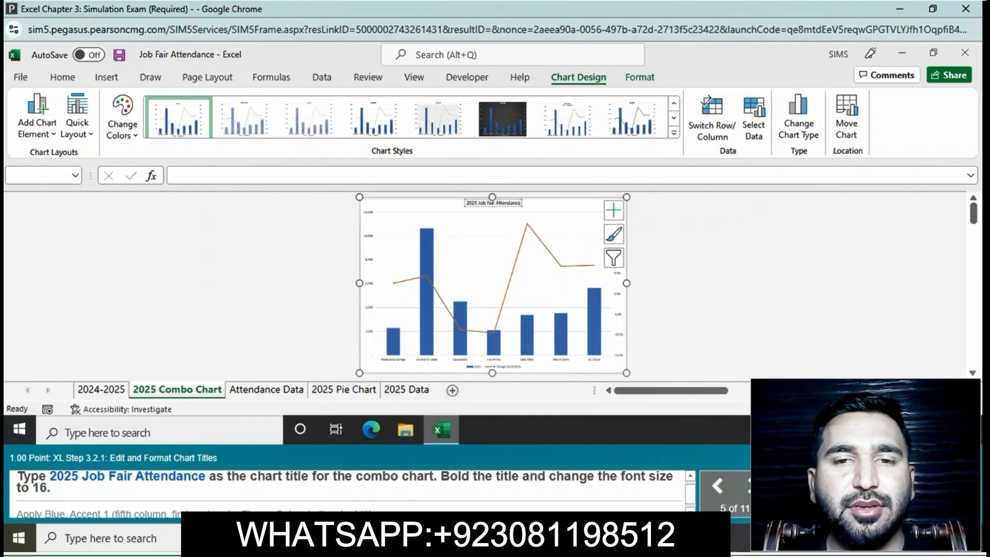
Make the combo chart's title bold and set its font size to 16
click(62, 77)
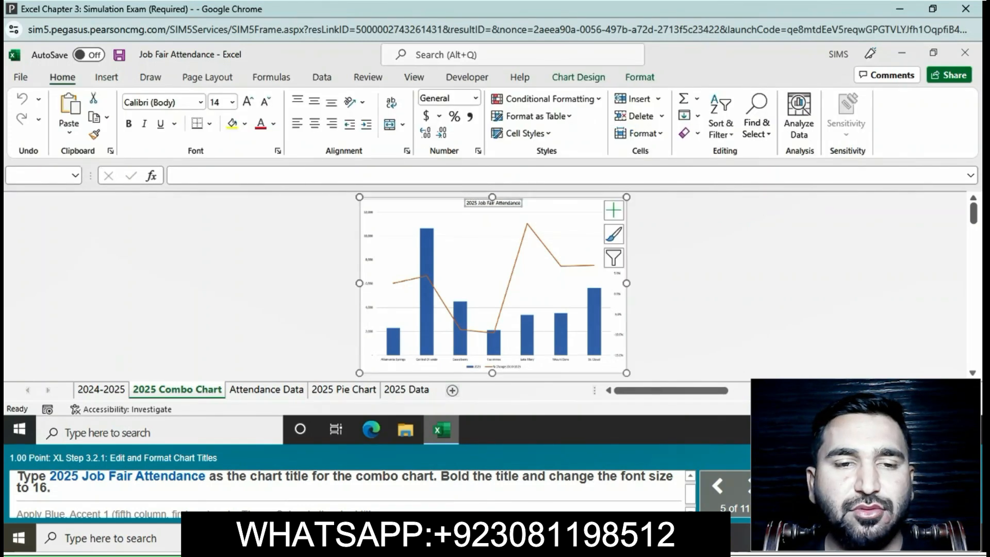
triple_click(490, 203)
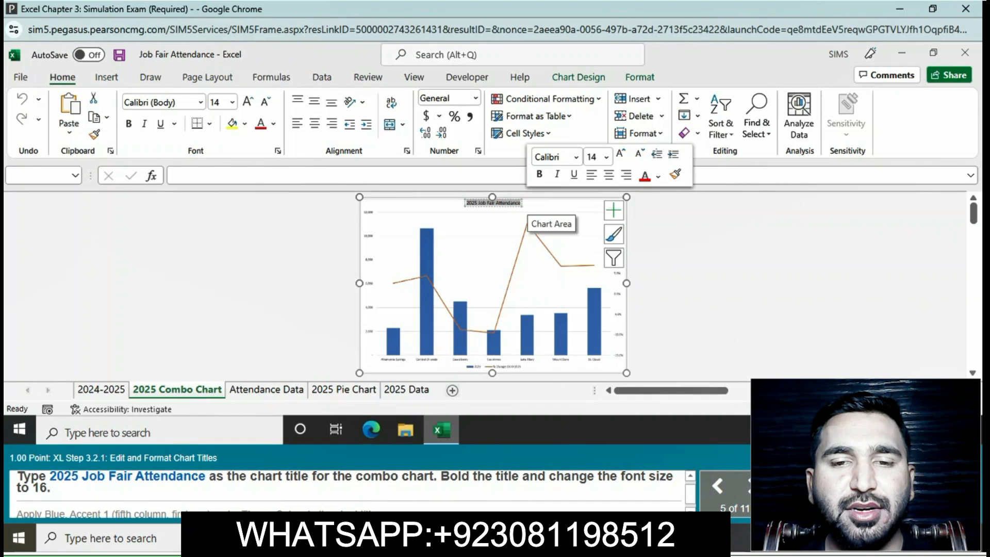
click(129, 123)
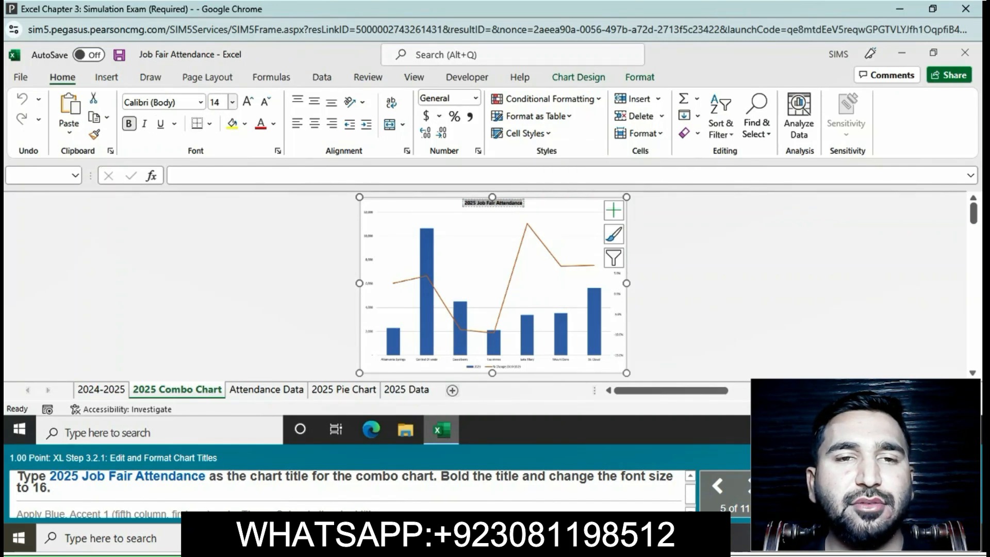
click(233, 102)
click(221, 223)
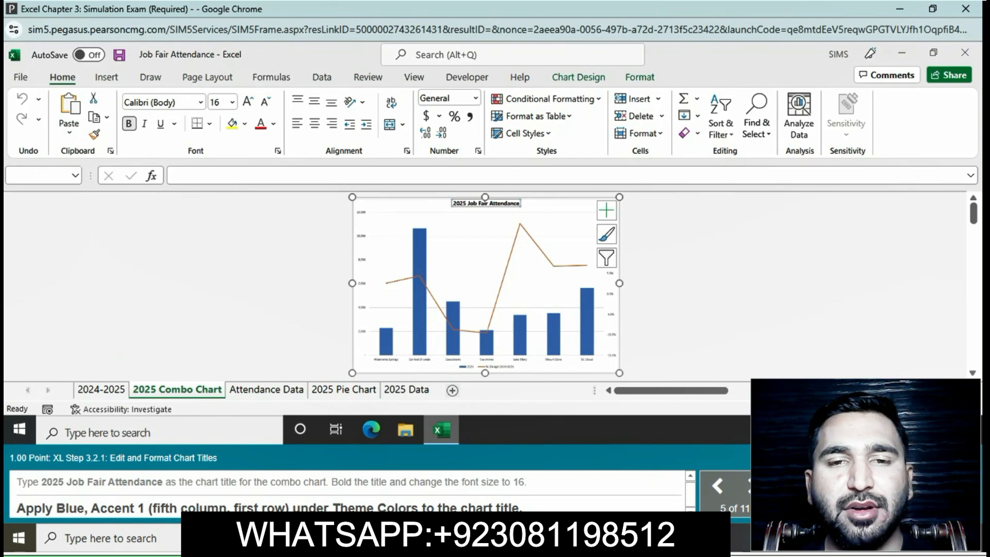
Apply the Blue, Accent 1 theme font color to the combo chart's title
drag(454, 203, 519, 203)
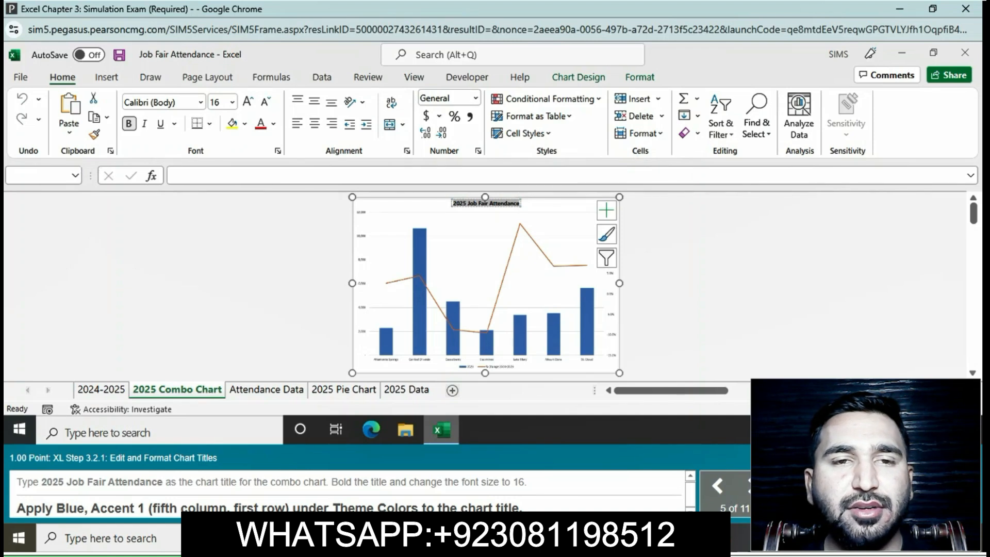
click(273, 123)
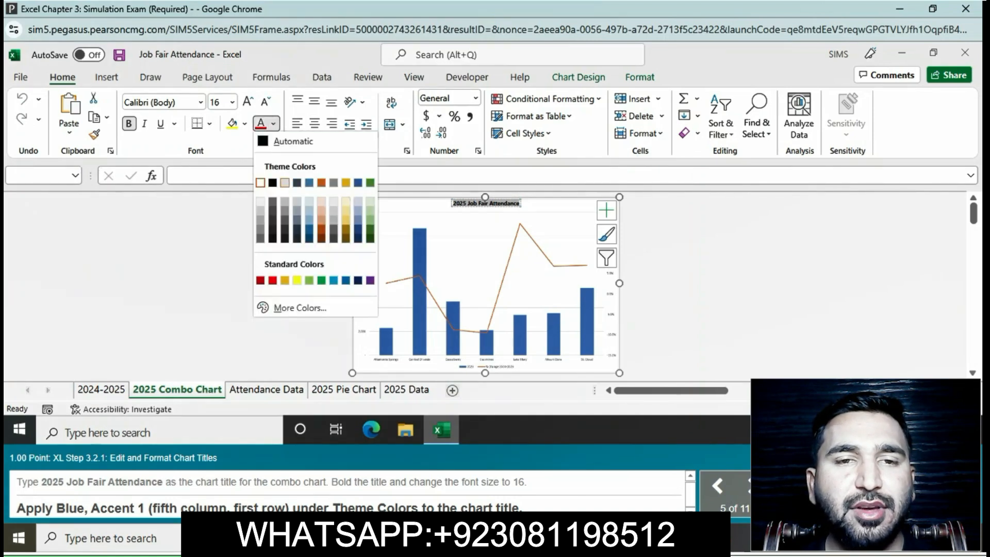
click(309, 183)
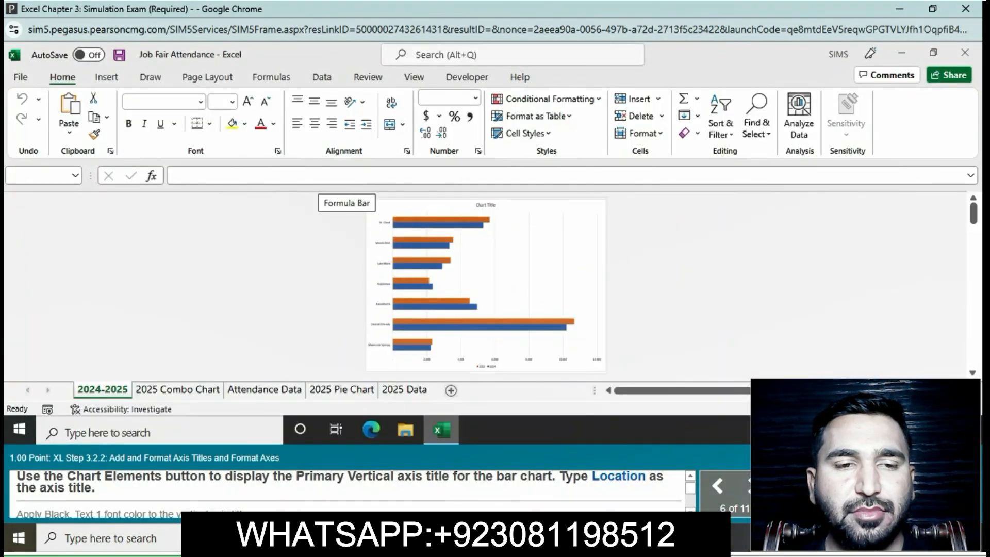
Display the Primary Vertical axis title on the bar chart in the 2024-2025 chart sheet
click(593, 211)
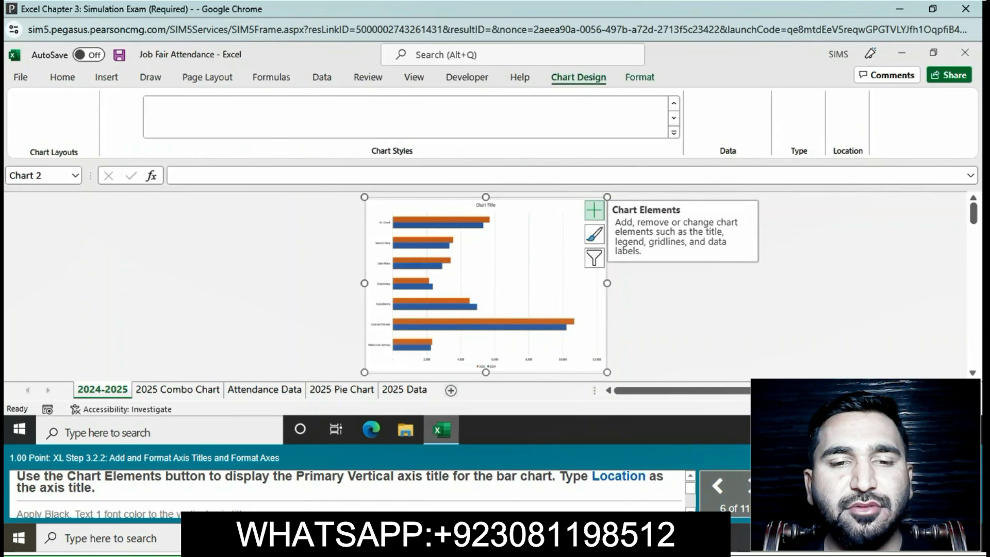
click(594, 210)
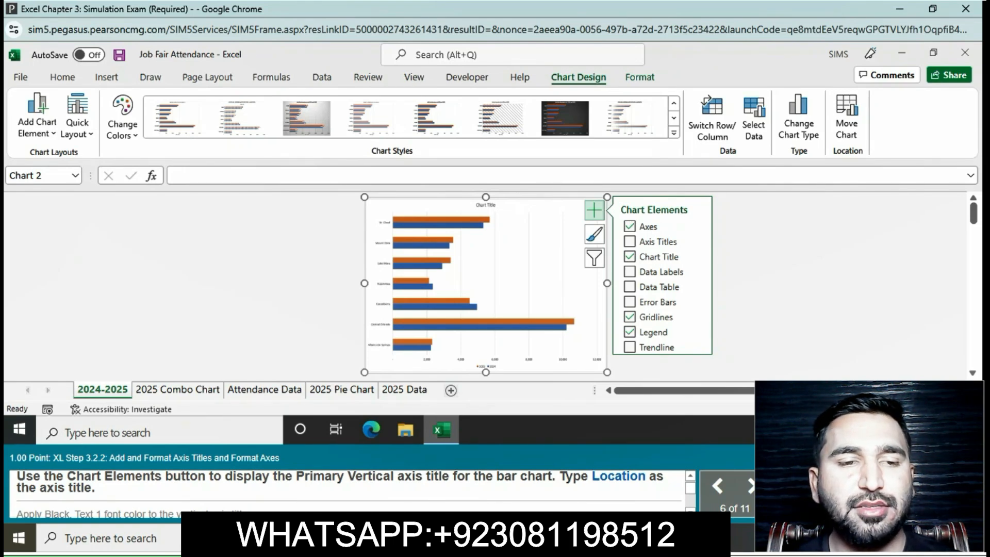
click(700, 242)
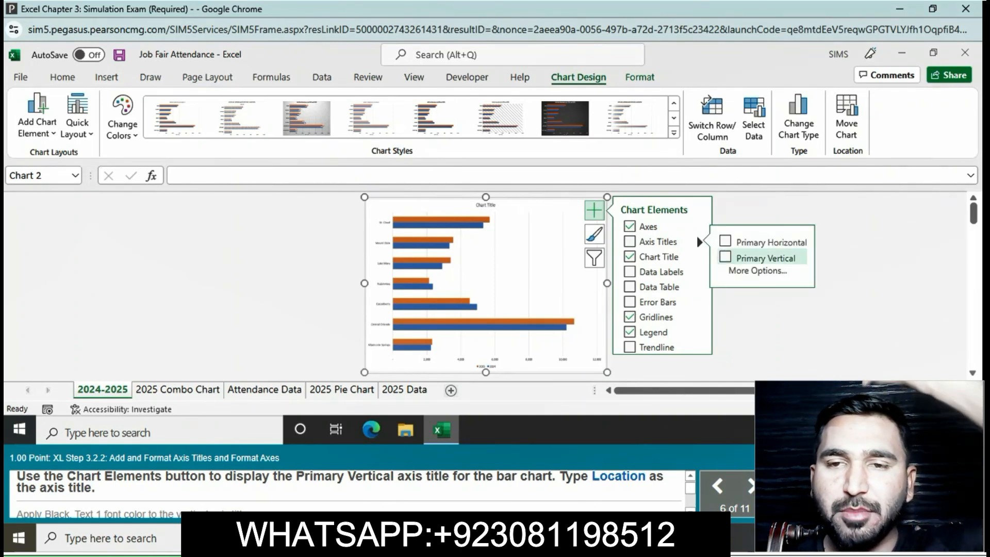
click(738, 257)
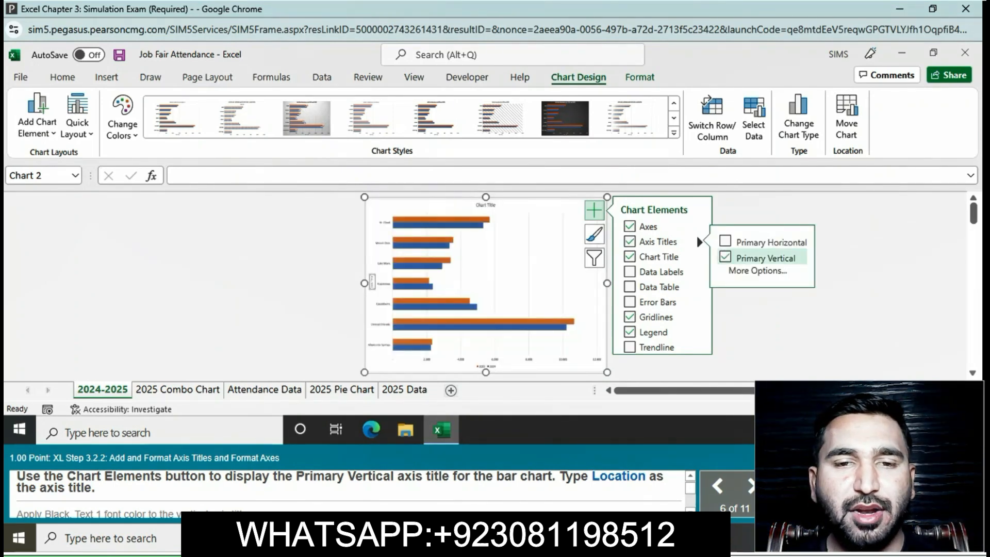
Replace the bar chart's vertical axis title placeholder with Location
click(371, 283)
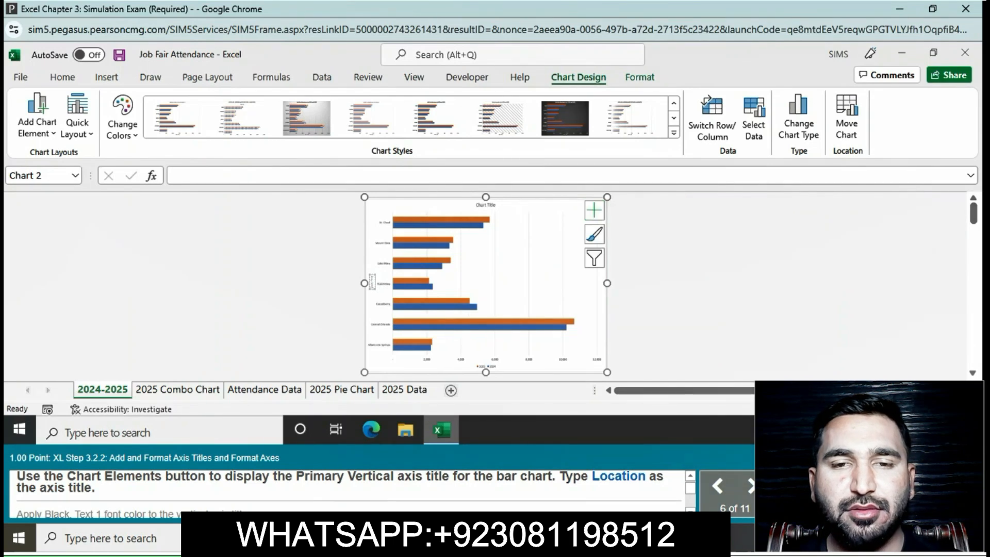
click(372, 282)
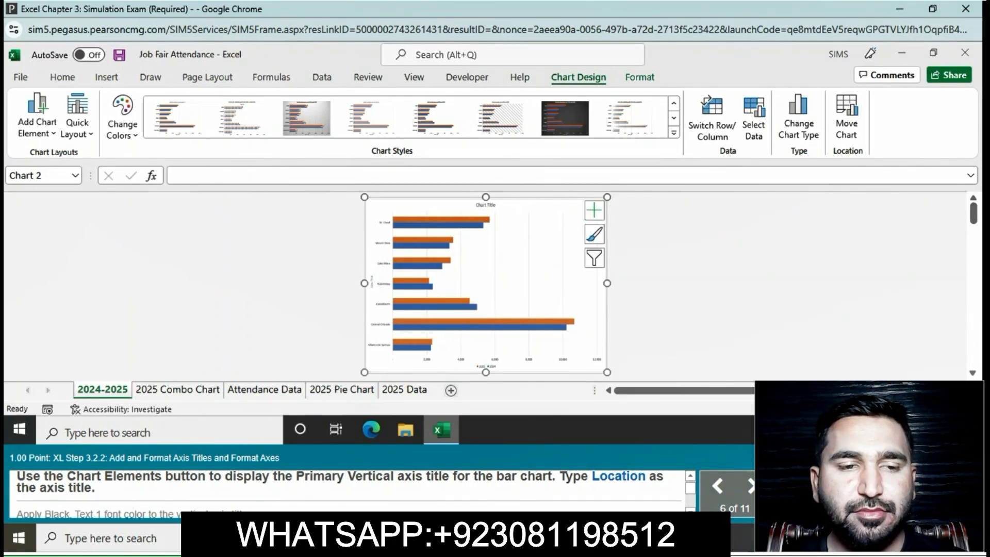
click(372, 282)
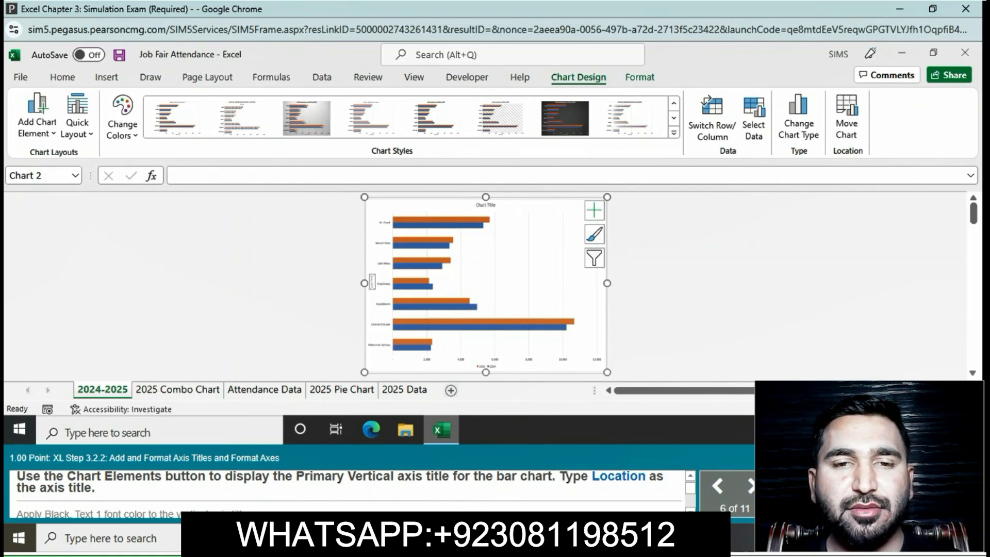
triple_click(372, 282)
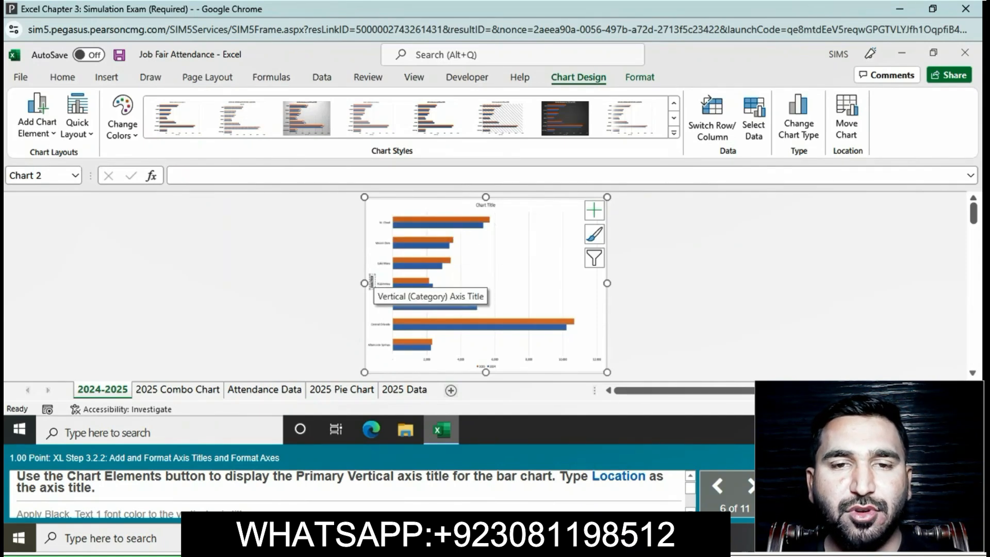
key(BackSpace)
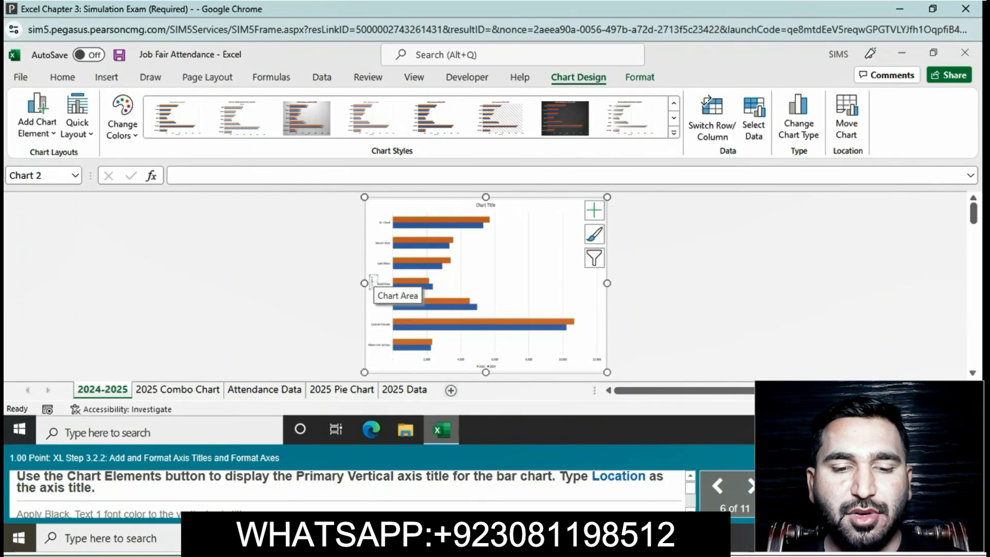
text(Location)
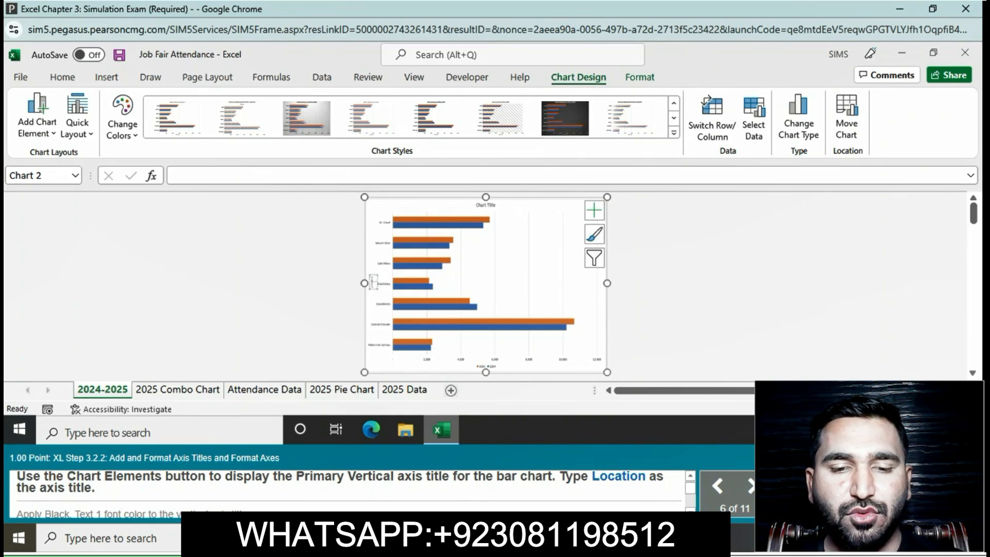
key(Return)
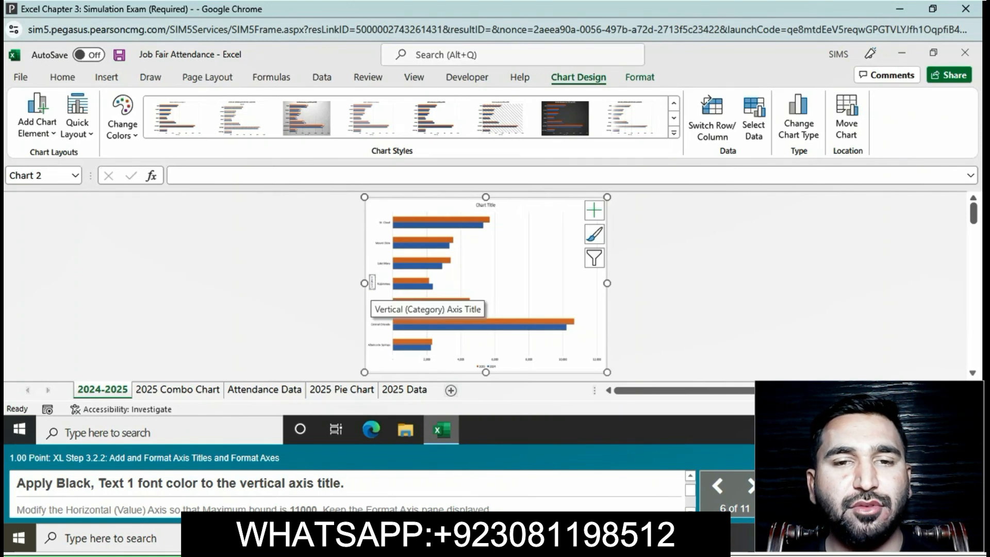
Apply the Black, Text 1 theme font color to the bar chart's vertical axis title
right_click(371, 282)
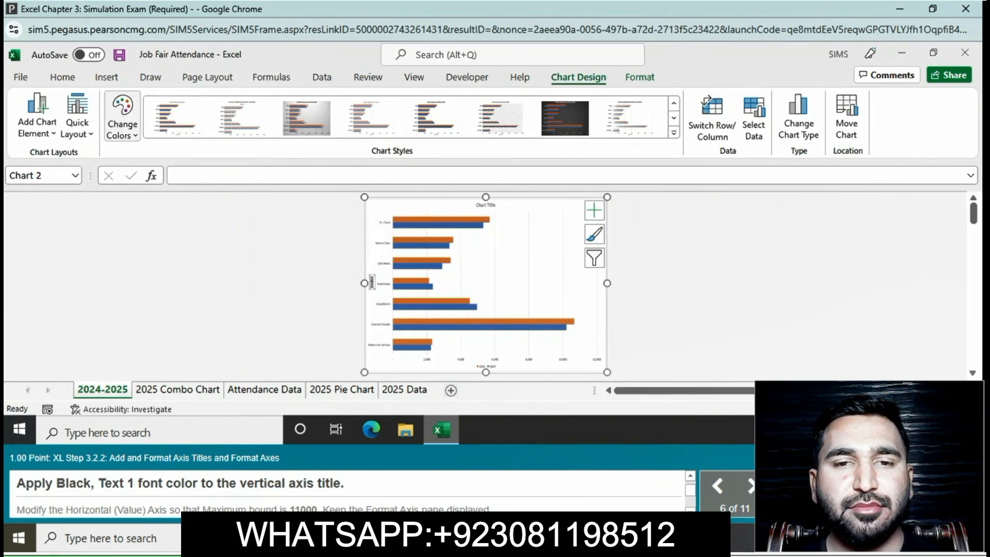
click(62, 77)
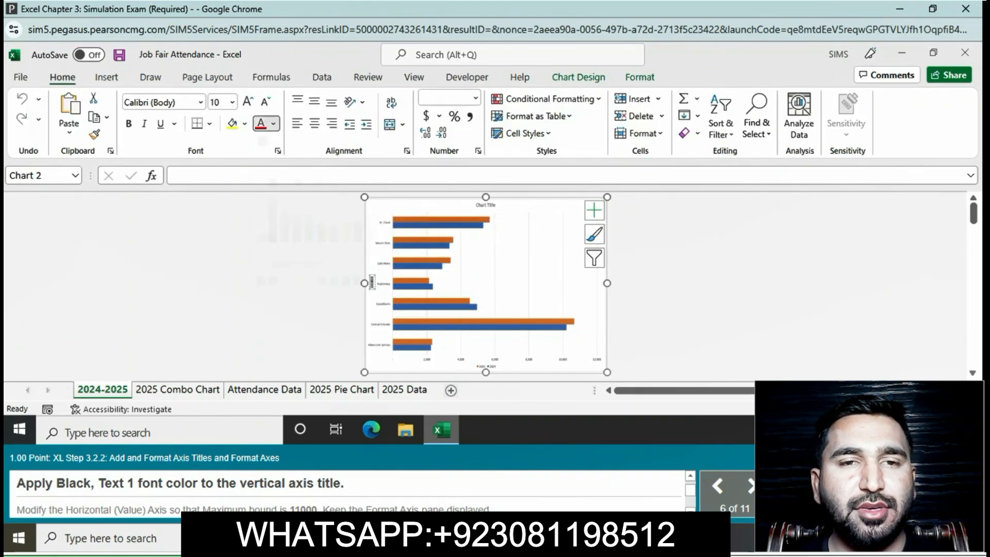
click(273, 124)
click(272, 183)
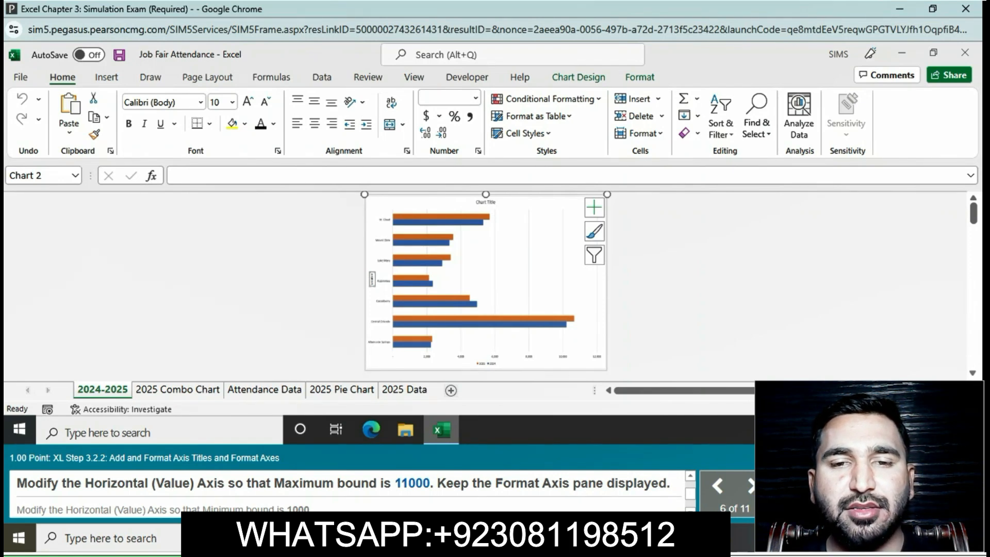
Set the Maximum bound of the bar chart's Horizontal (Value) Axis to 11000, keeping the Format Axis pane open
click(459, 356)
right_click(459, 356)
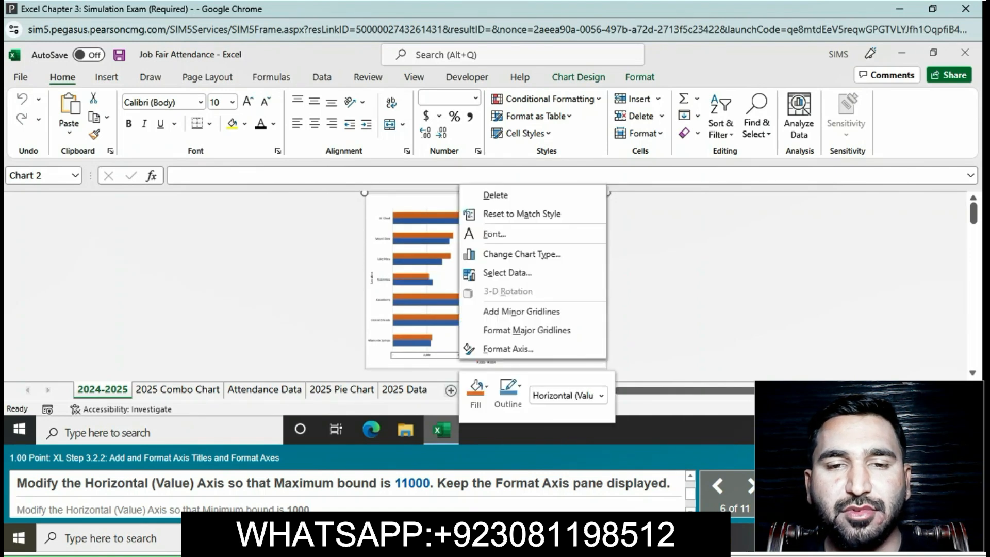
click(508, 348)
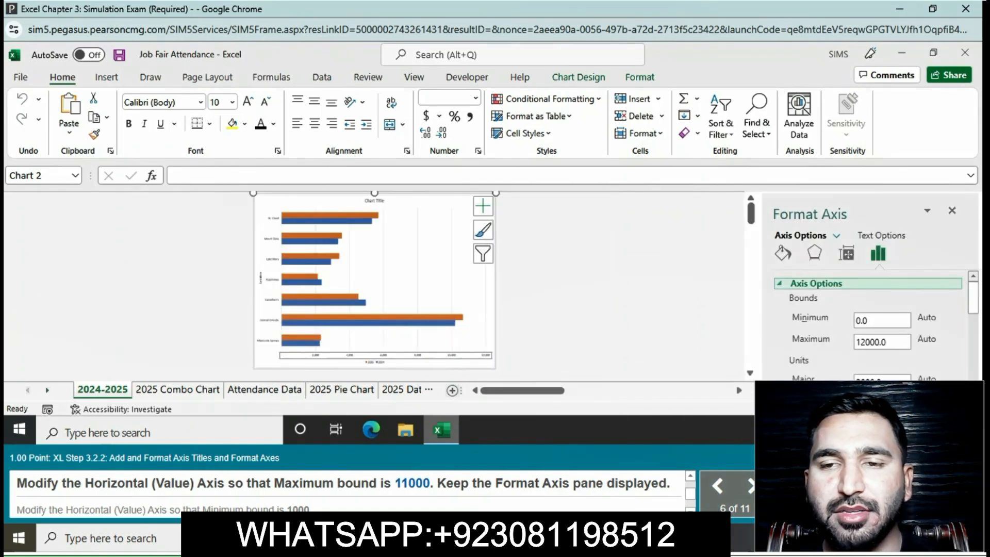
click(887, 341)
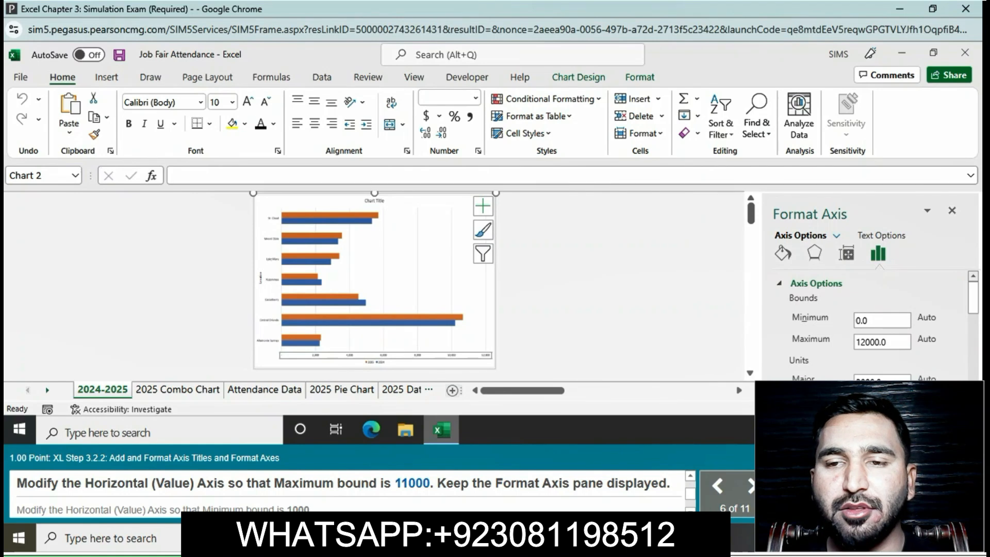
key(BackSpace)
key(BackSpace)
key(BackSpace)
key(BackSpace)
key(BackSpace)
key(BackSpace)
text(1000)
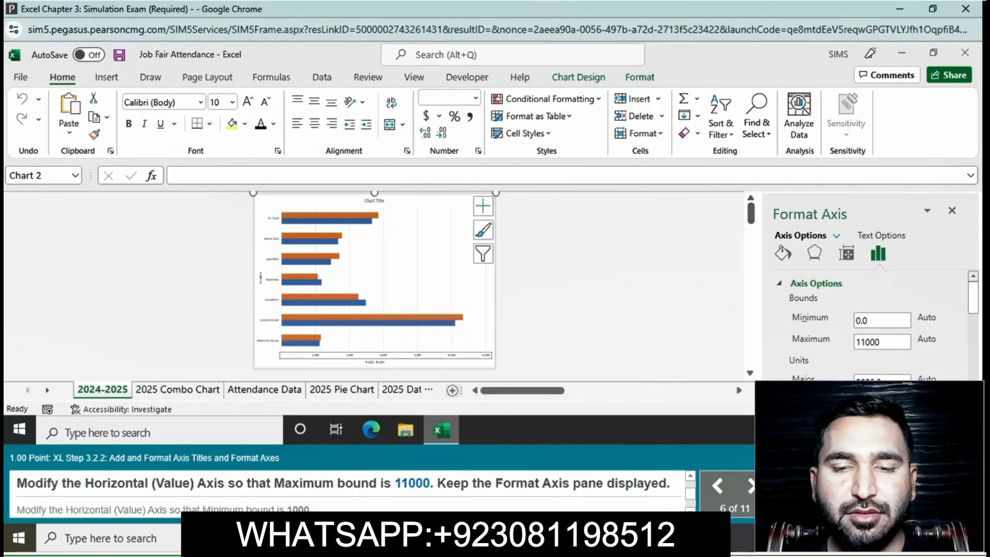
key(Return)
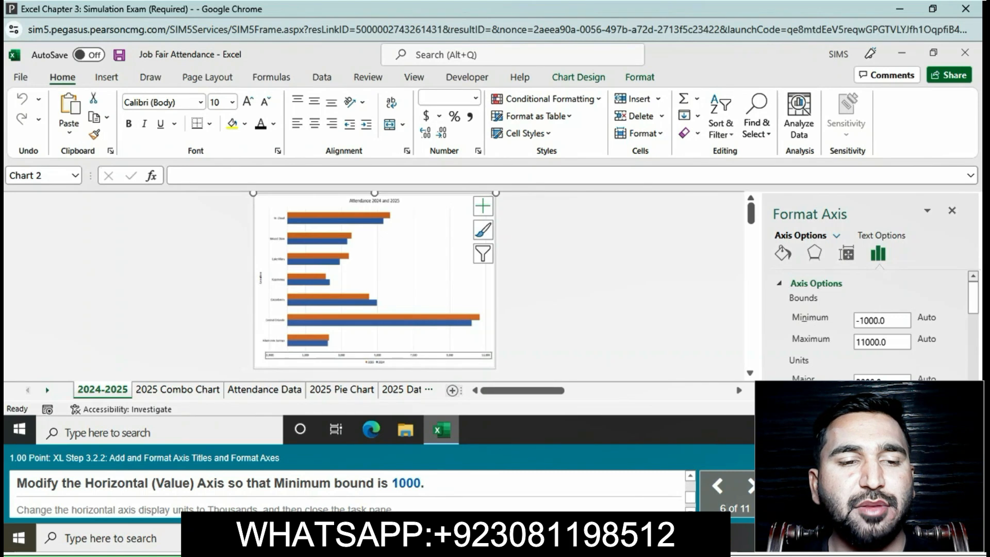
Set the Minimum bound of the bar chart's Horizontal (Value) Axis to 1000
click(886, 341)
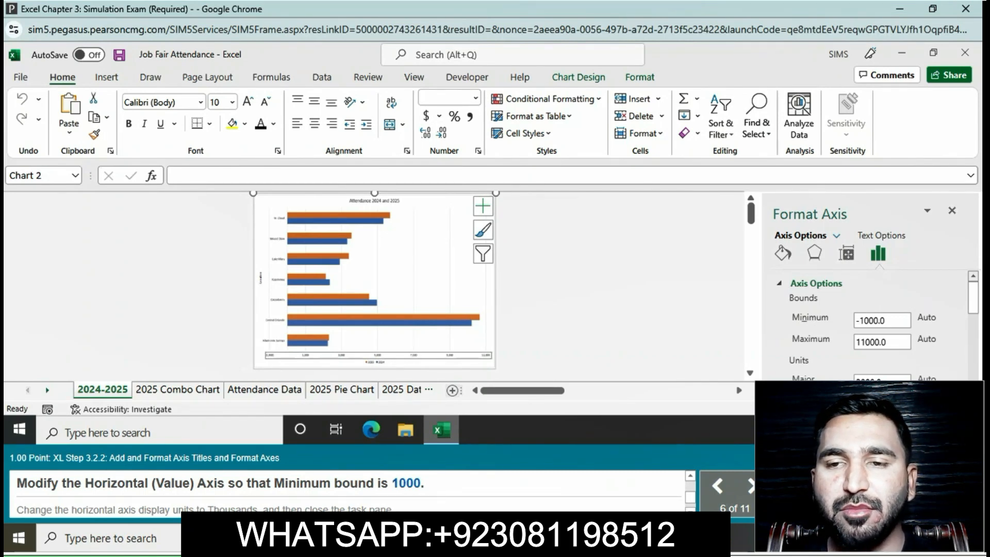
click(884, 320)
key(BackSpace)
key(BackSpace)
key(BackSpace)
key(BackSpace)
key(BackSpace)
key(BackSpace)
key(BackSpace)
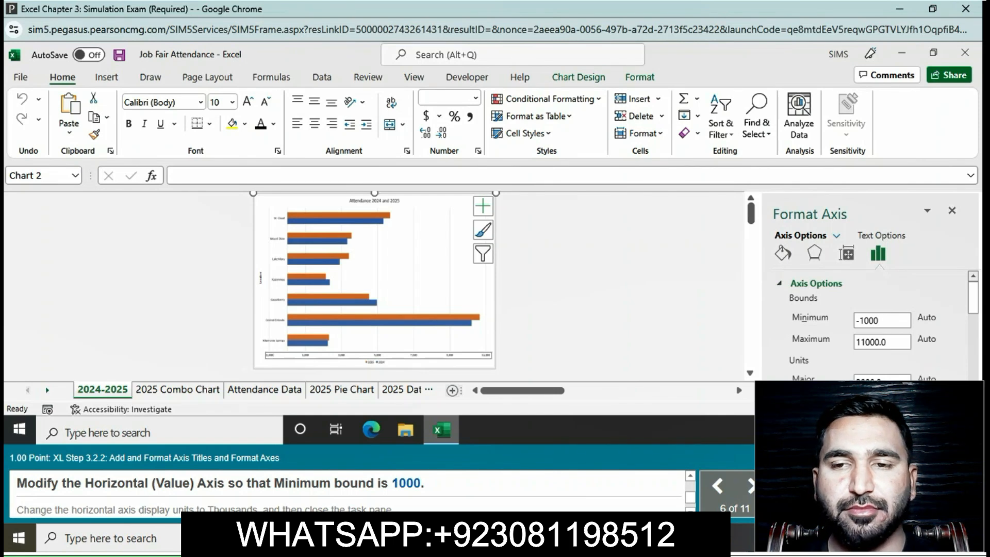
text(1000)
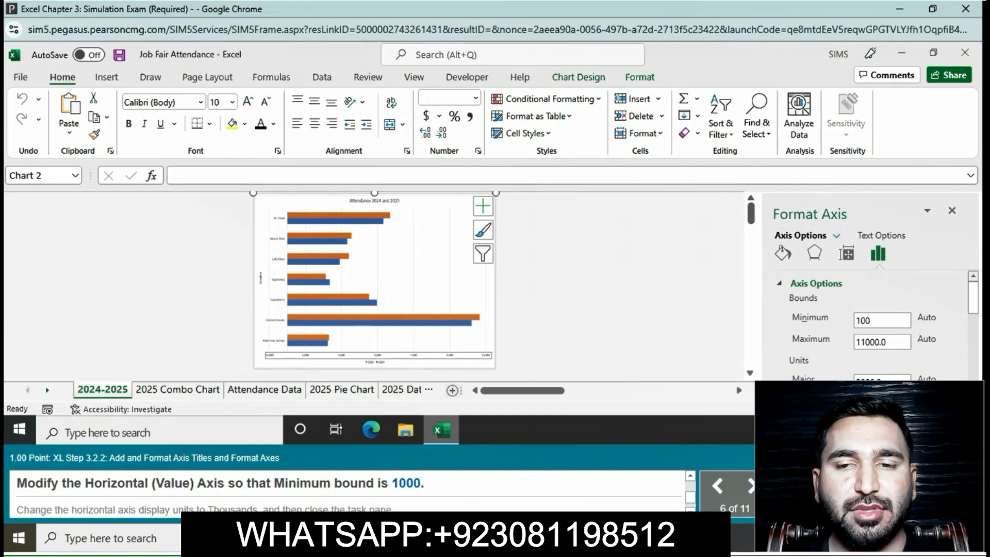
key(Return)
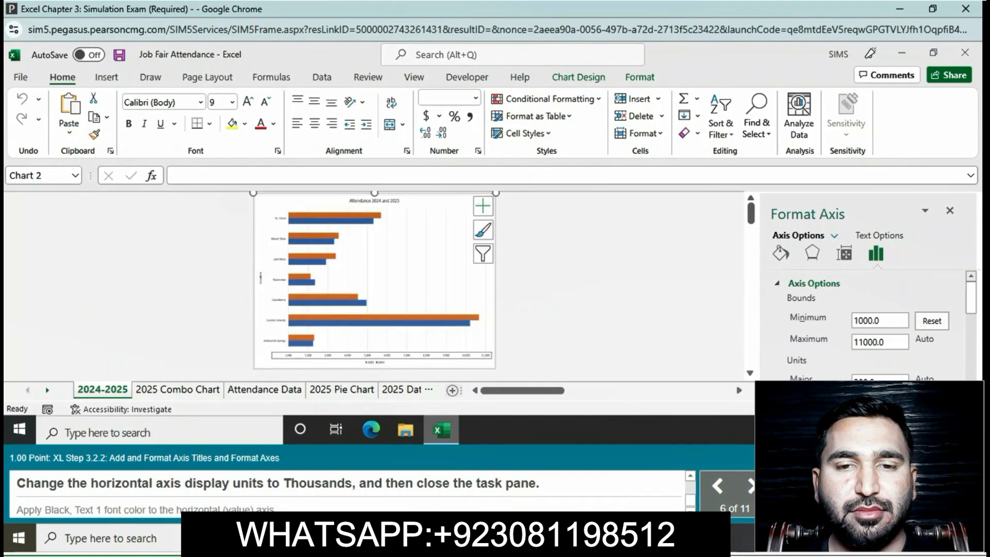
Set the horizontal axis display units to Thousands, and apply the Black, Text 1 font color to that axis with the task pane closed
scroll(876, 325, down, 2)
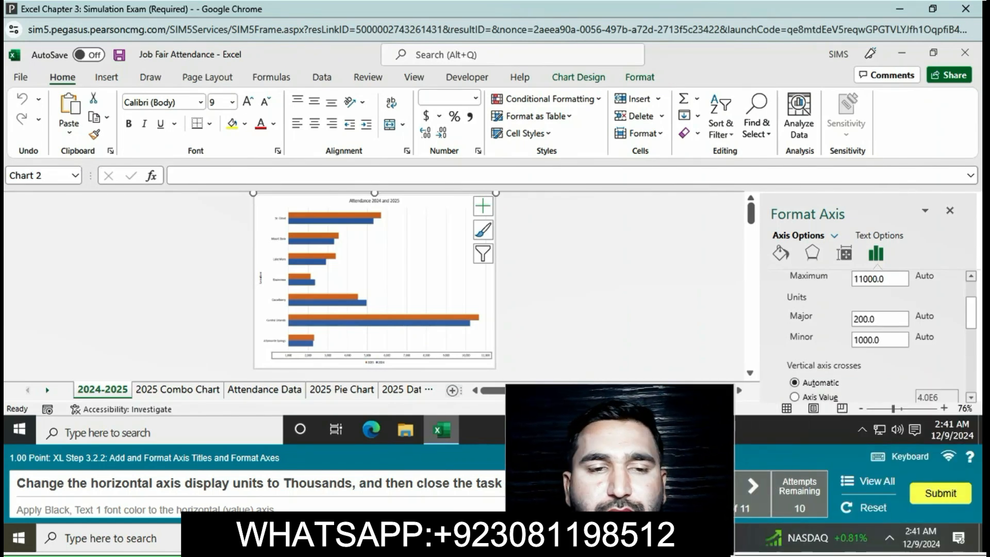
scroll(866, 335, down, 2)
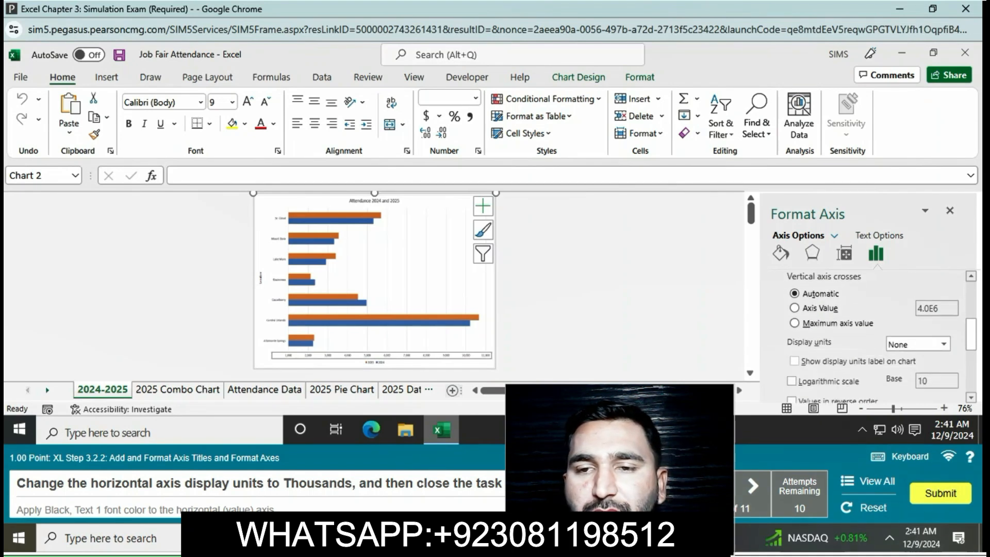
click(943, 344)
key(Down)
key(Down)
key(Return)
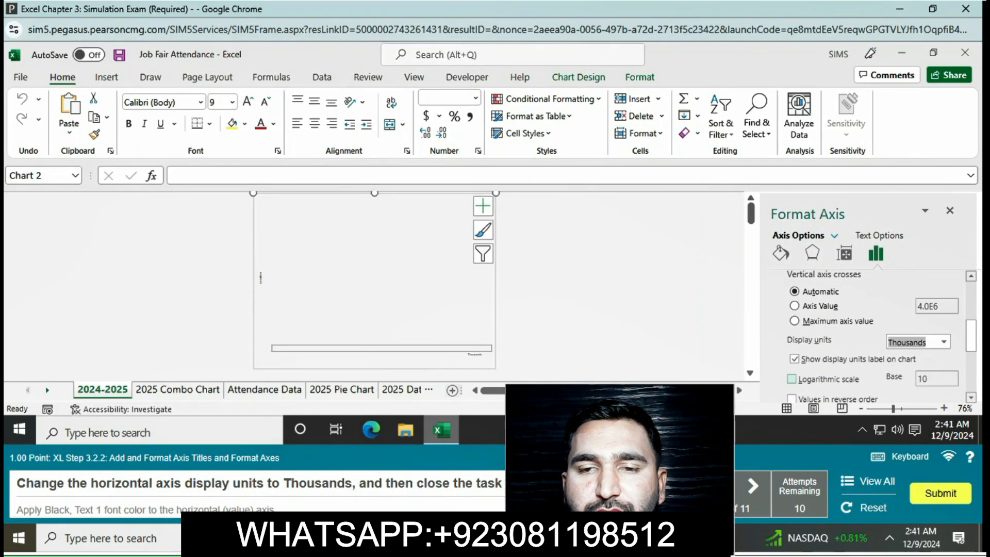
click(950, 210)
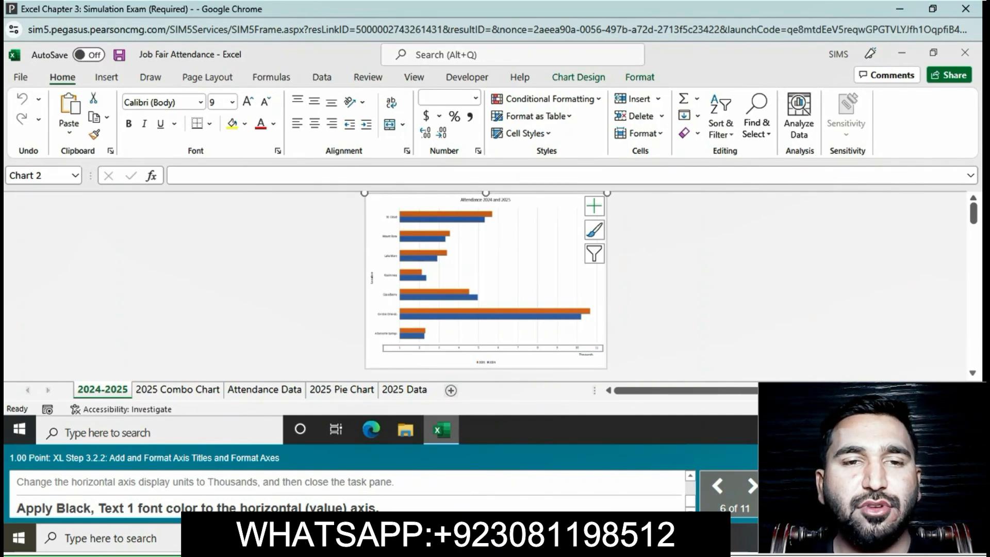
click(273, 123)
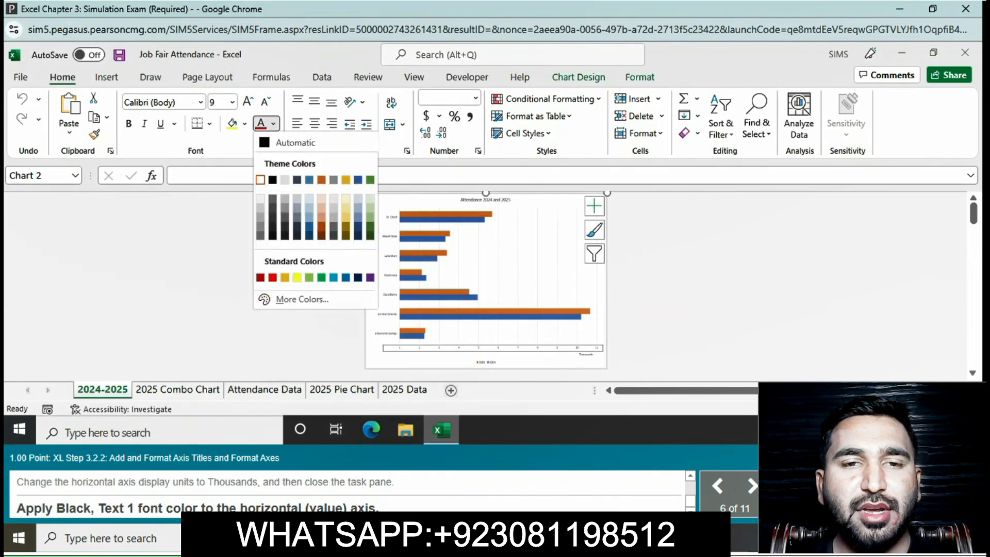
click(272, 179)
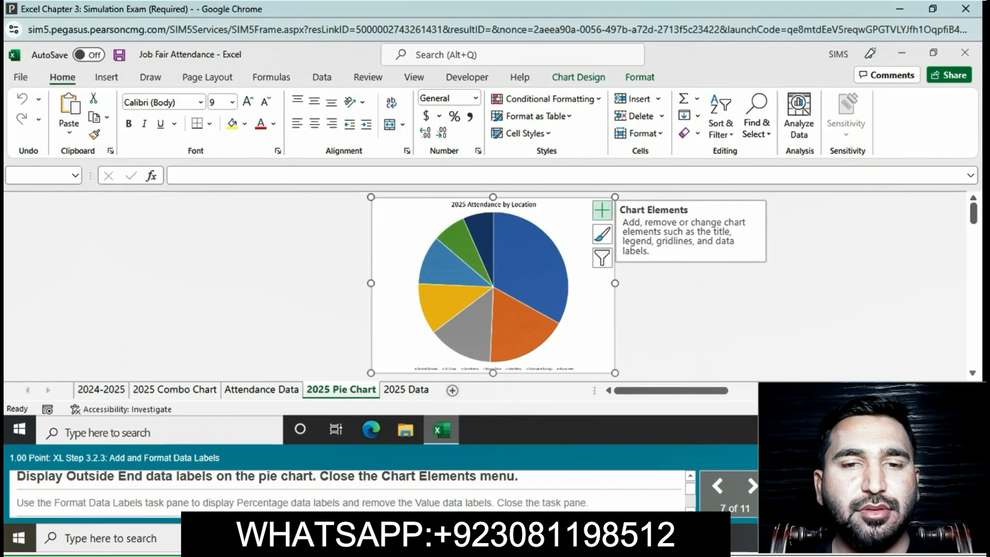
Display Outside End data labels on the 2025 Pie Chart and close the Chart Elements menu
click(602, 210)
click(708, 241)
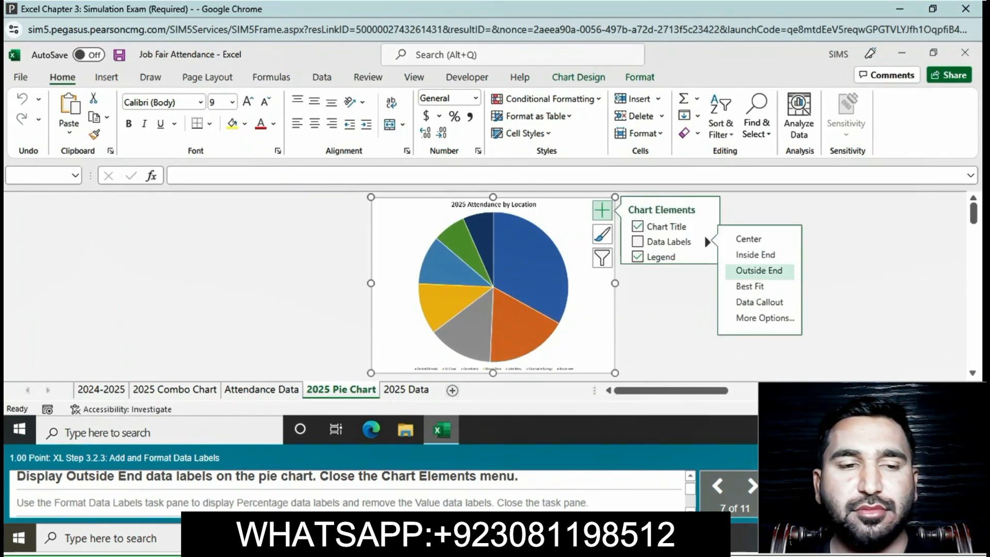
click(759, 270)
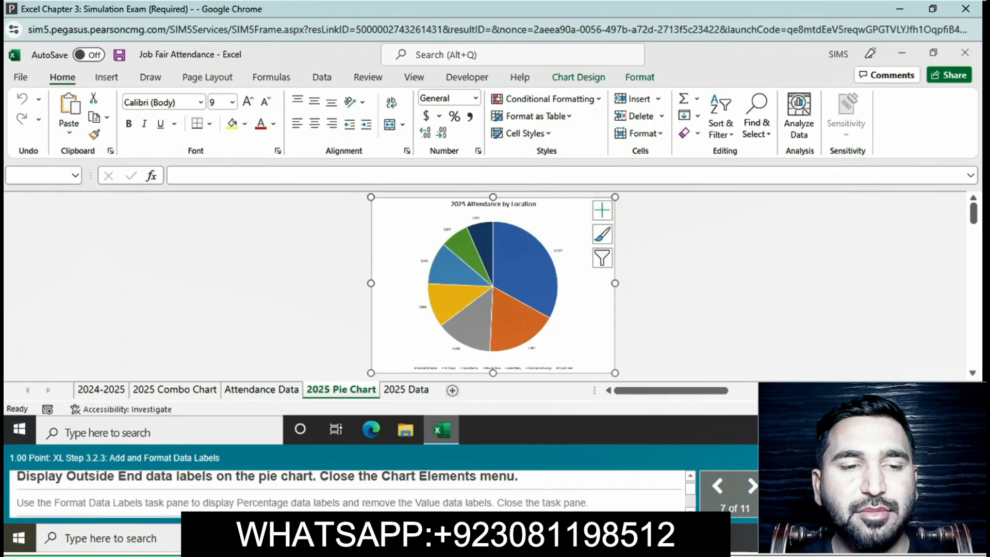
key(Escape)
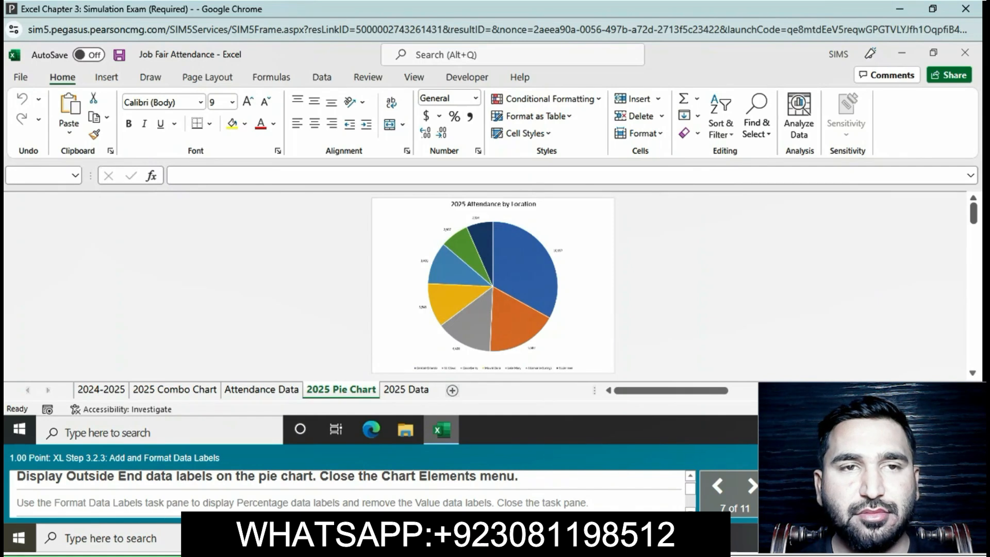
click(558, 251)
click(602, 210)
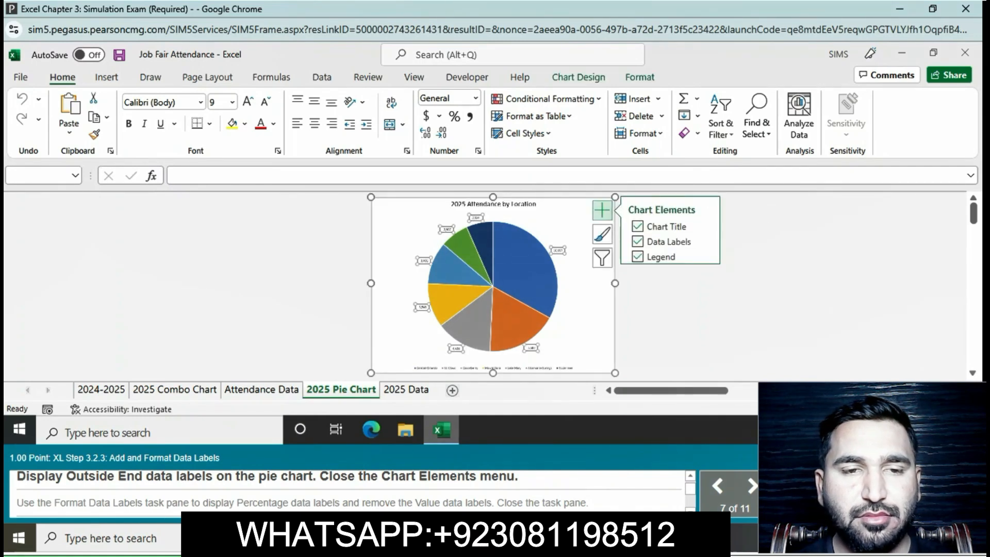
click(602, 211)
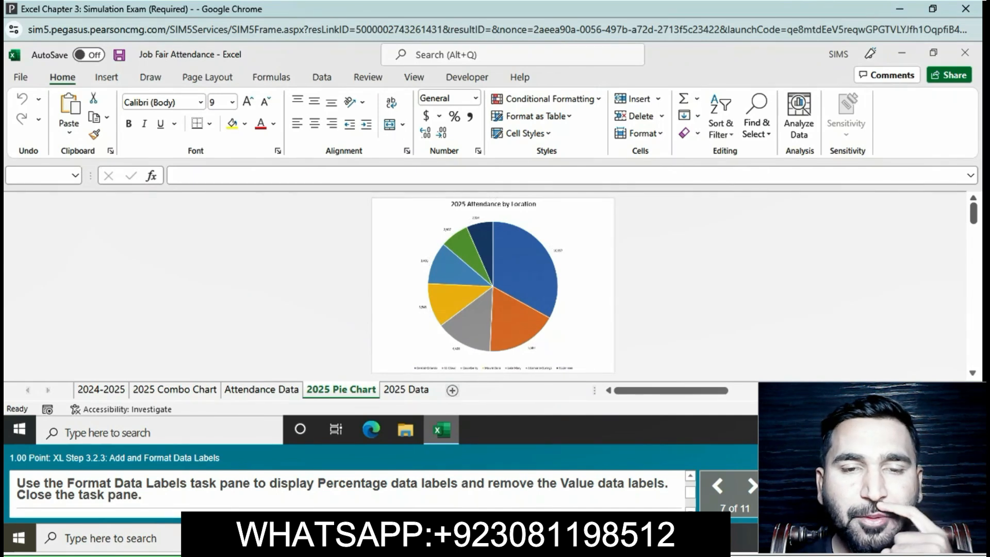
Format the 2025 Pie Chart's data labels to show Percentage instead of Value, and close the Format Data Labels task pane
click(422, 306)
right_click(422, 307)
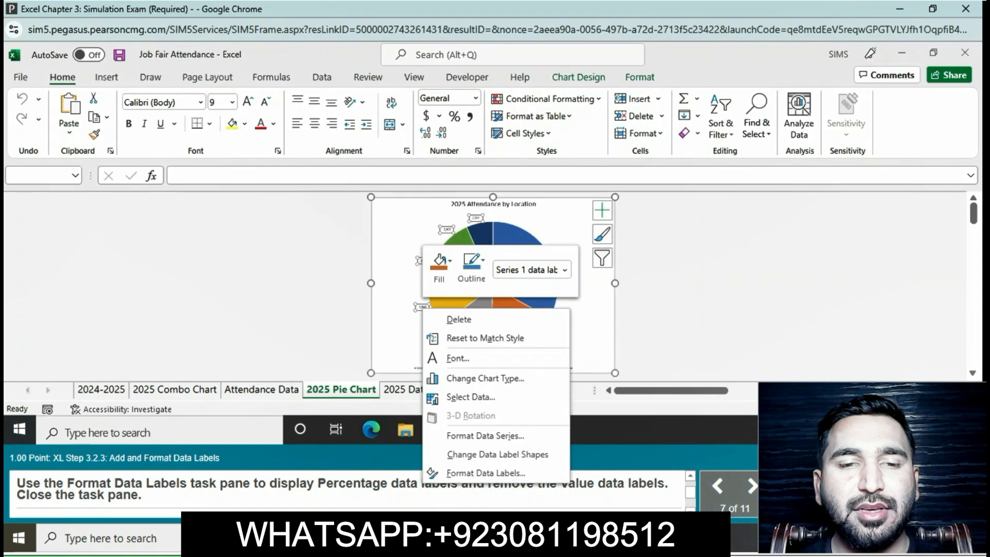
click(484, 473)
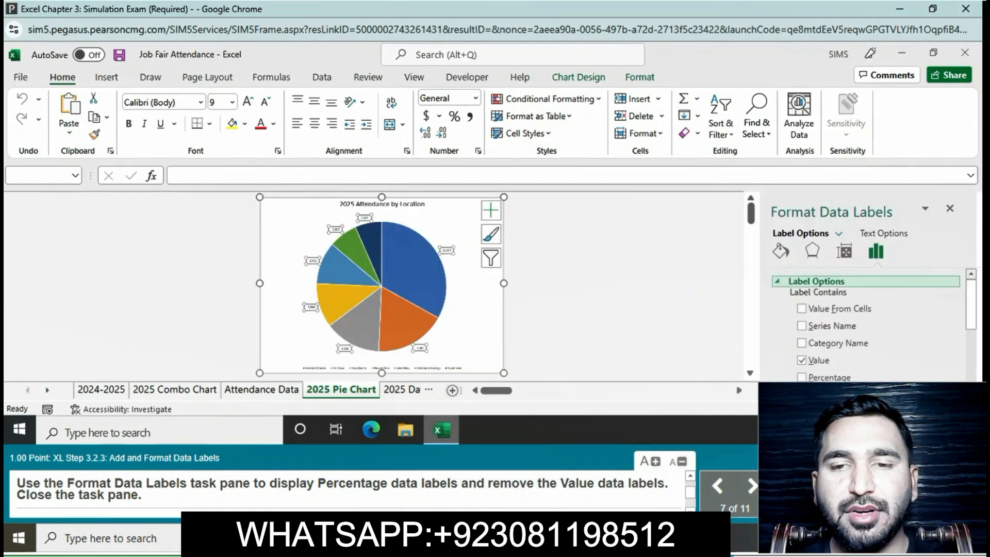
click(802, 377)
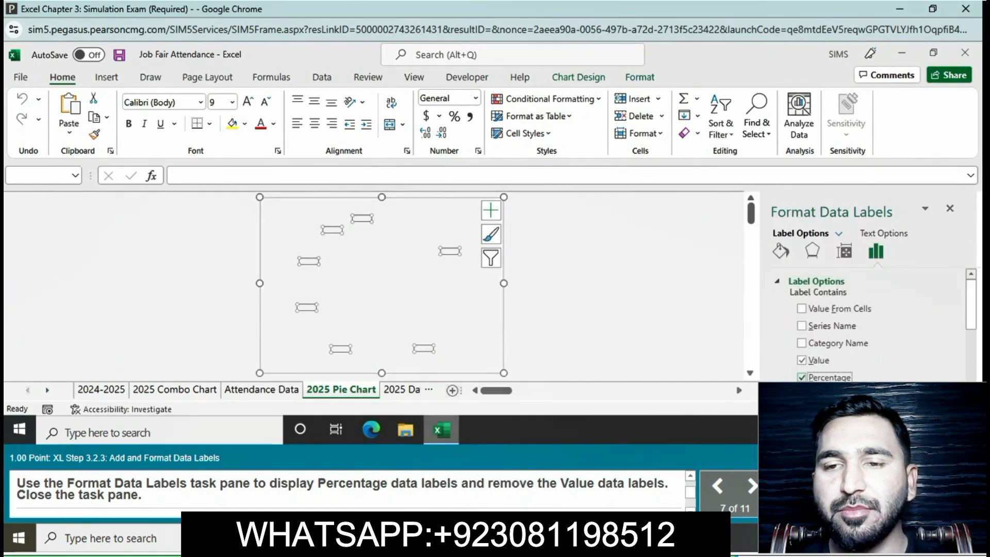
click(802, 360)
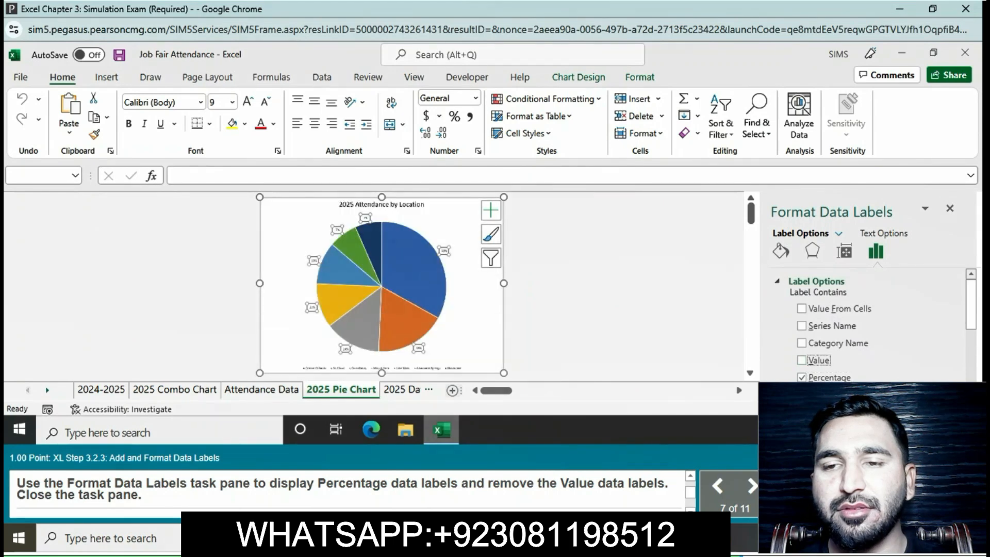
click(950, 208)
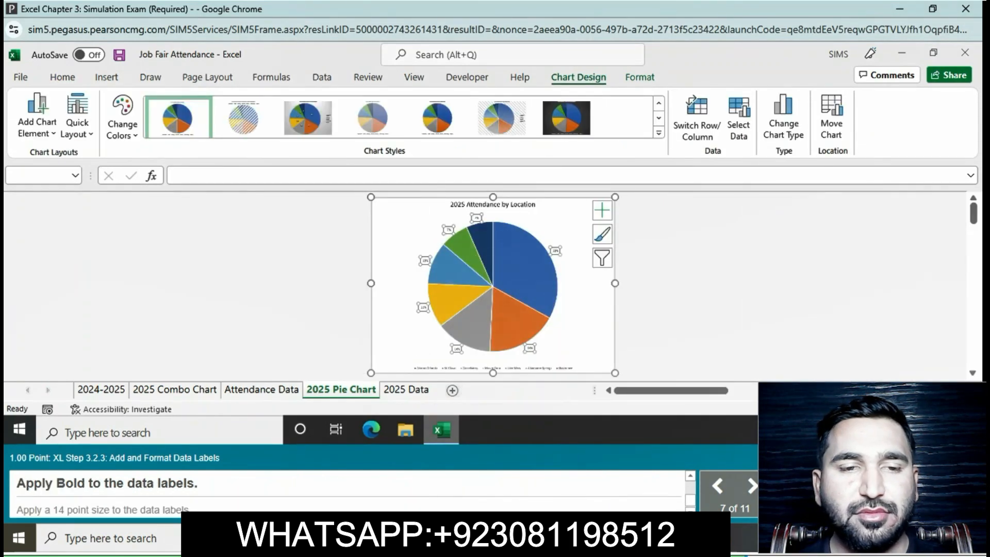
Apply Bold and a 14 point font size to the pie chart's data labels
click(62, 76)
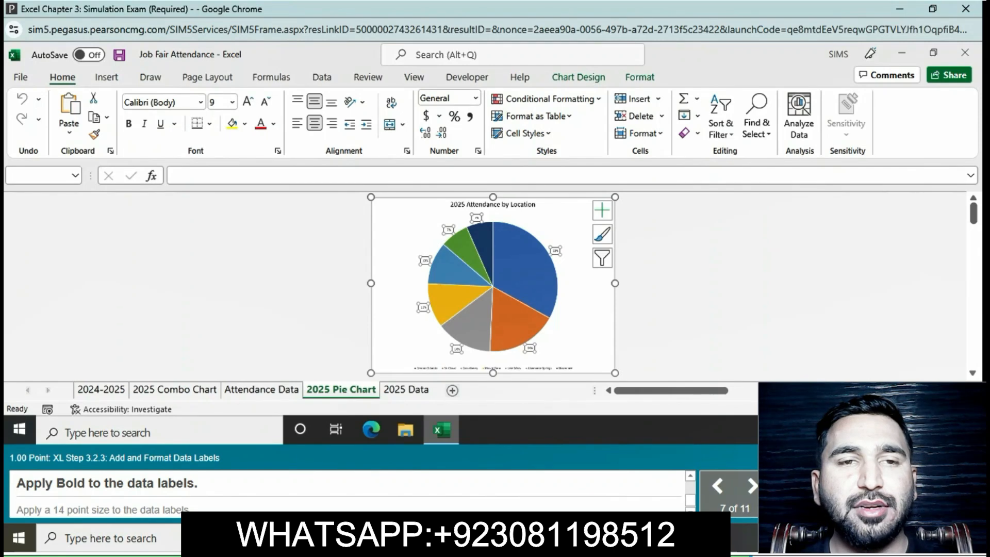
click(129, 123)
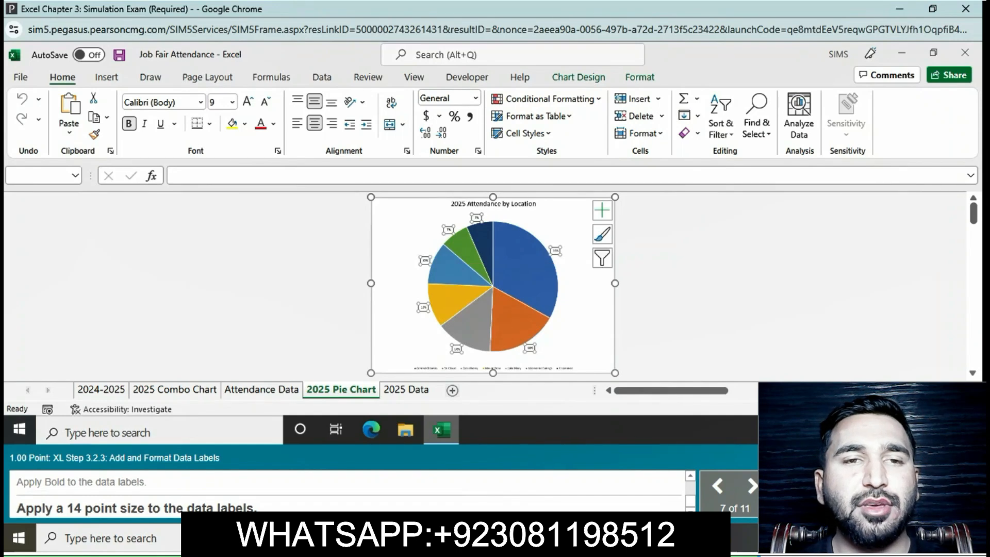
click(232, 102)
click(219, 206)
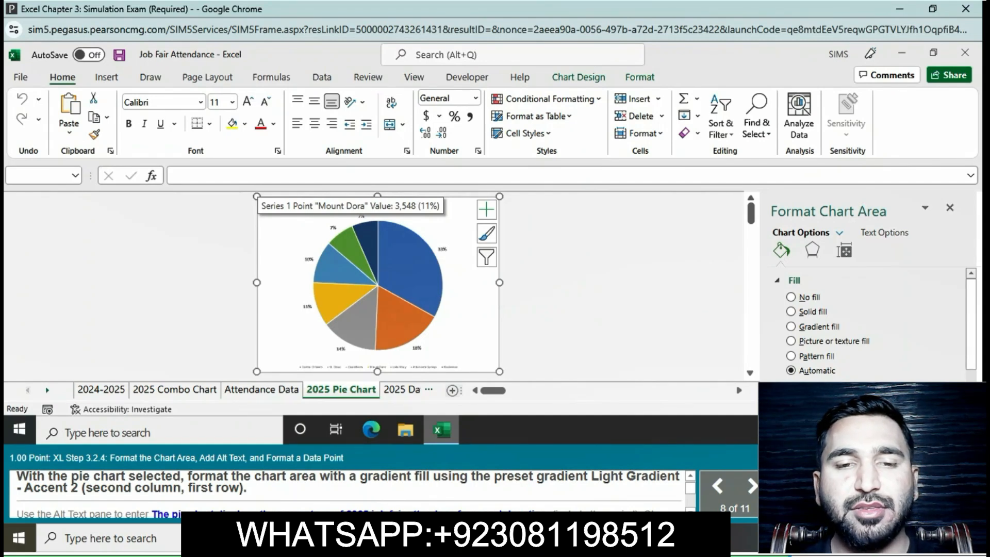
click(463, 336)
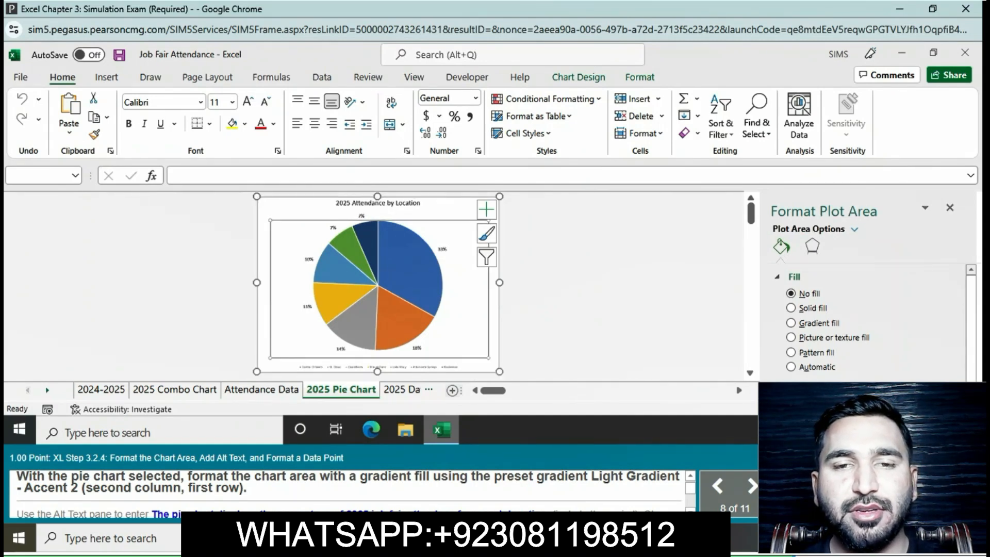
right_click(468, 351)
click(559, 248)
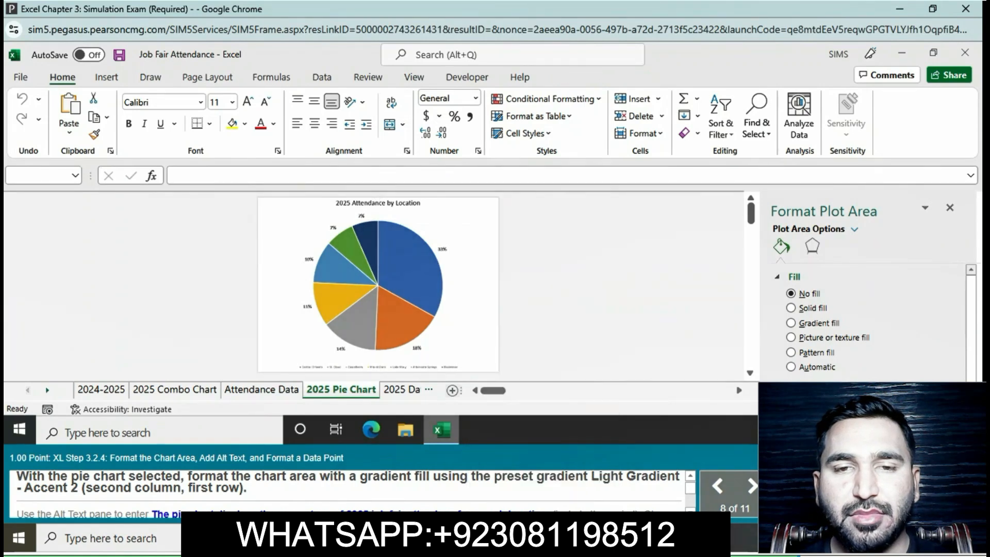
Format the pie chart's chart area with a gradient fill using the preset Light Gradient - Accent 2
click(486, 211)
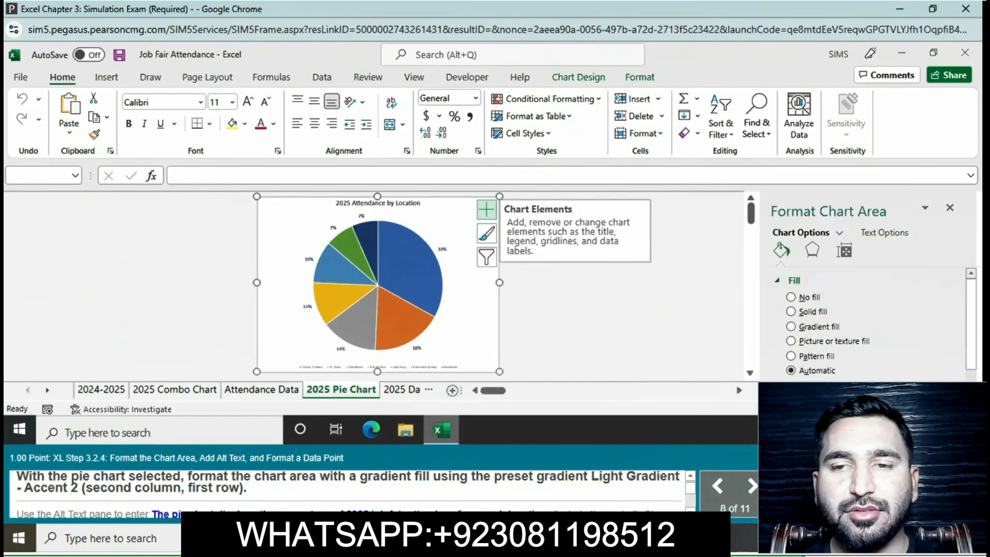
right_click(466, 304)
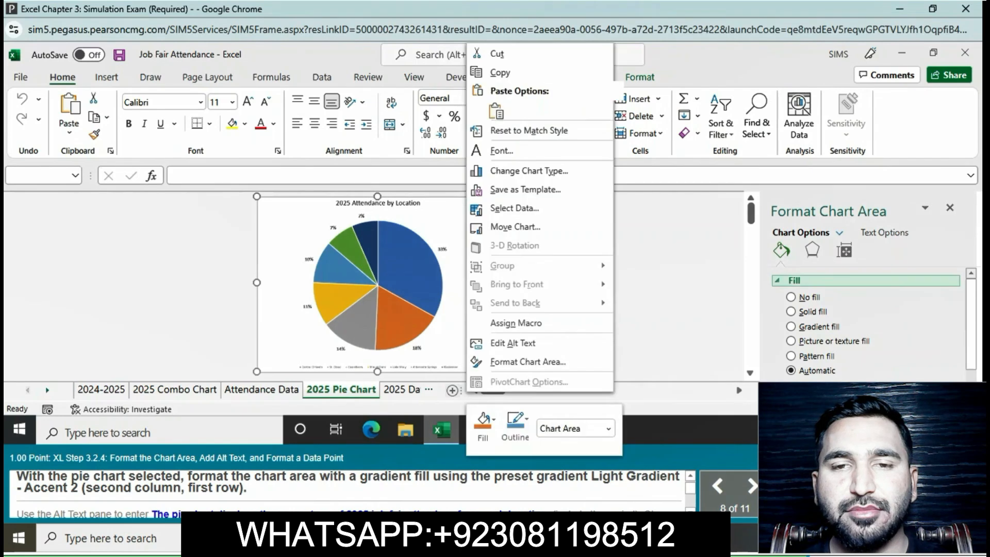
click(528, 362)
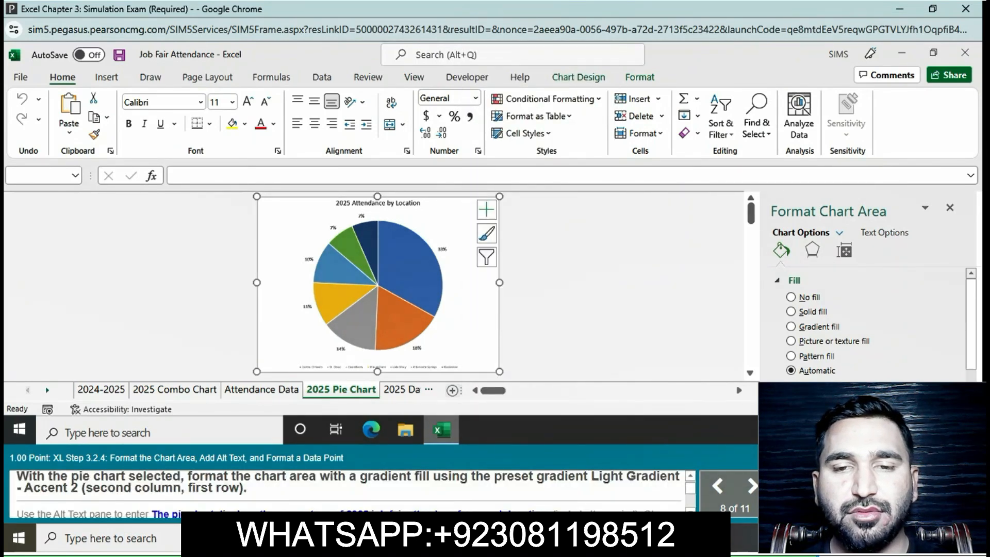
click(791, 326)
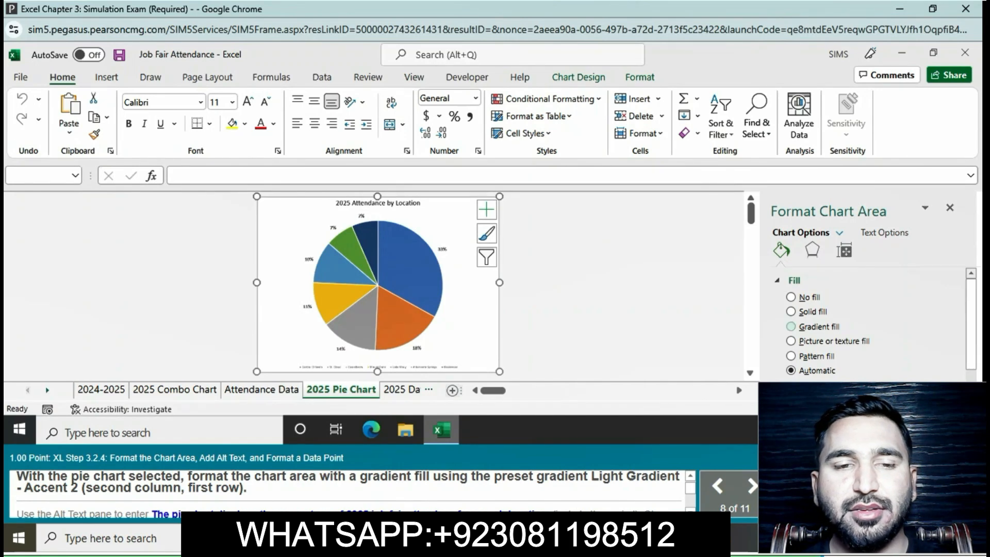
scroll(791, 327, down, 1)
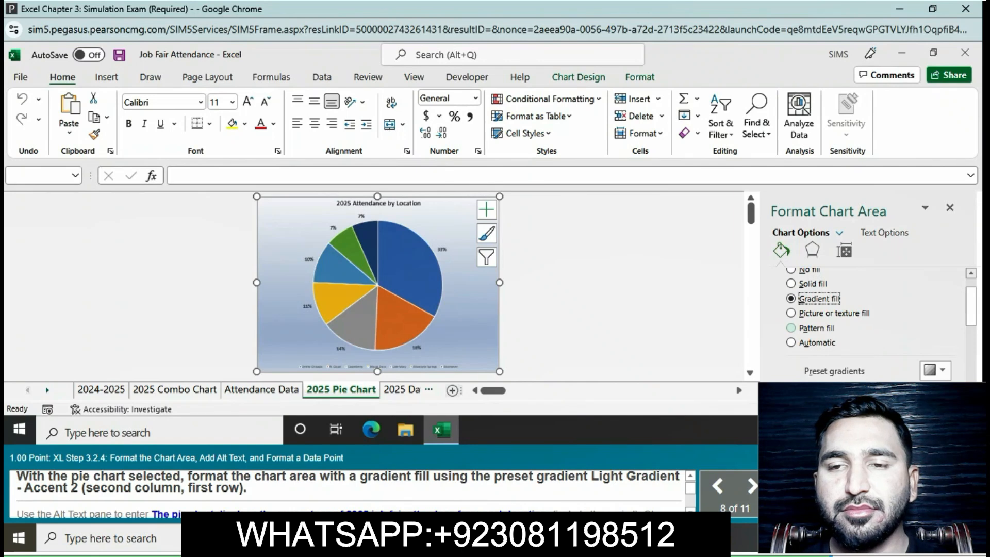
scroll(791, 328, down, 1)
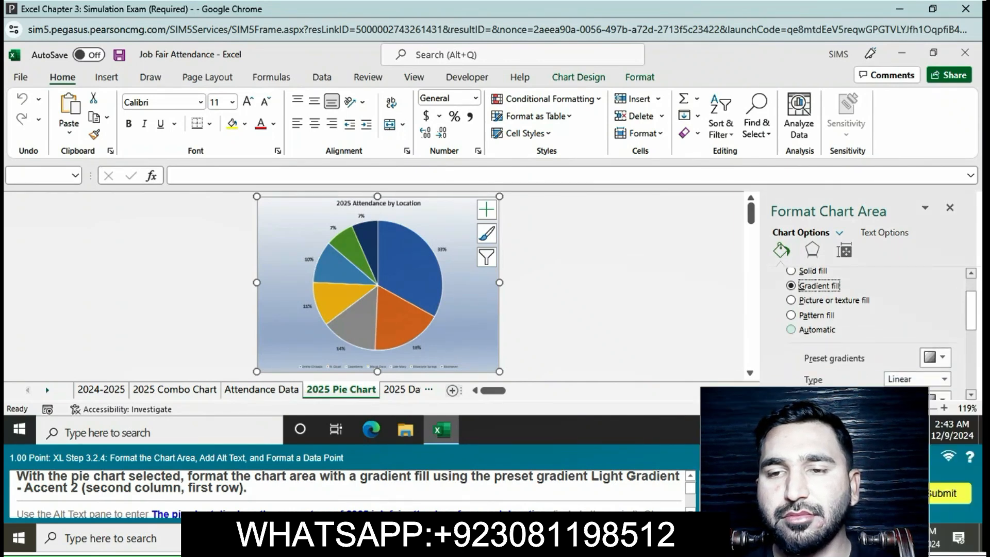
scroll(877, 333, down, 3)
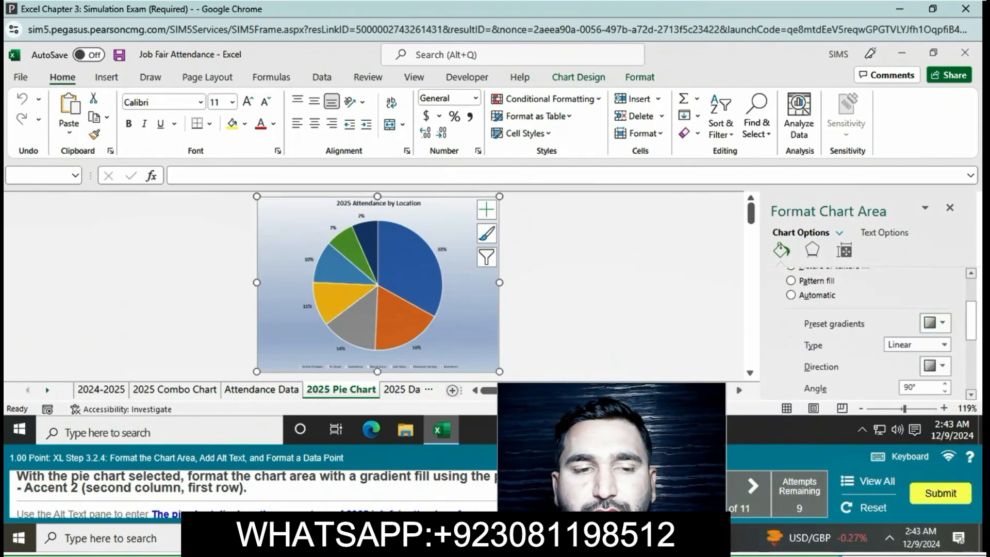
click(936, 307)
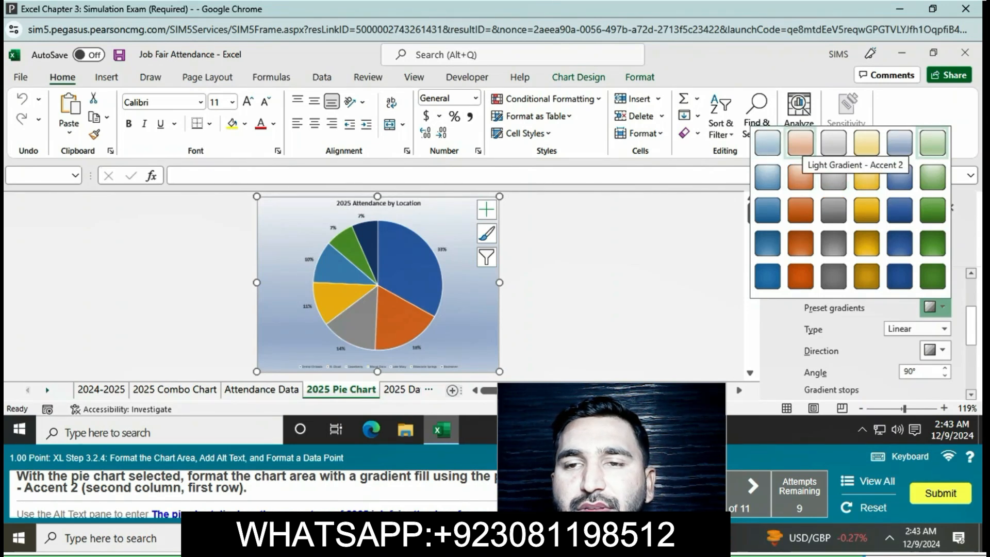
click(800, 143)
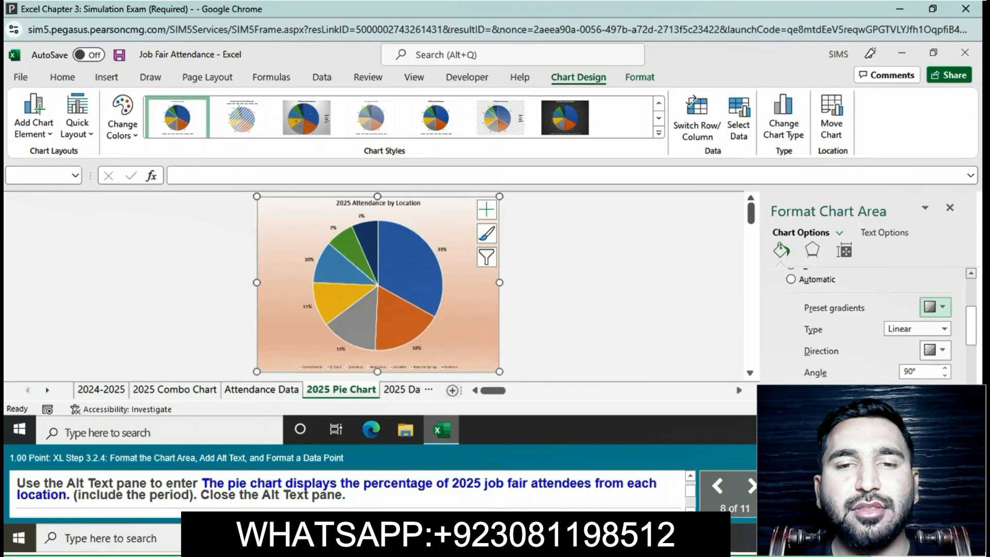
Set the pie chart's alt text to "The pie chart displays the percentage of 2025 job fair attendees from each location." and close the Alt Text pane
right_click(483, 319)
right_click(447, 362)
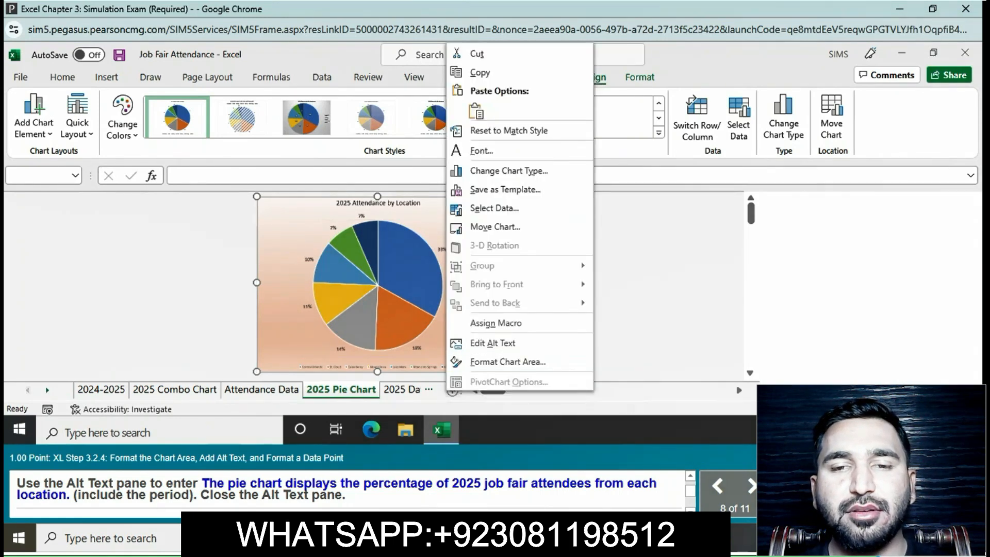
click(493, 343)
text(T)
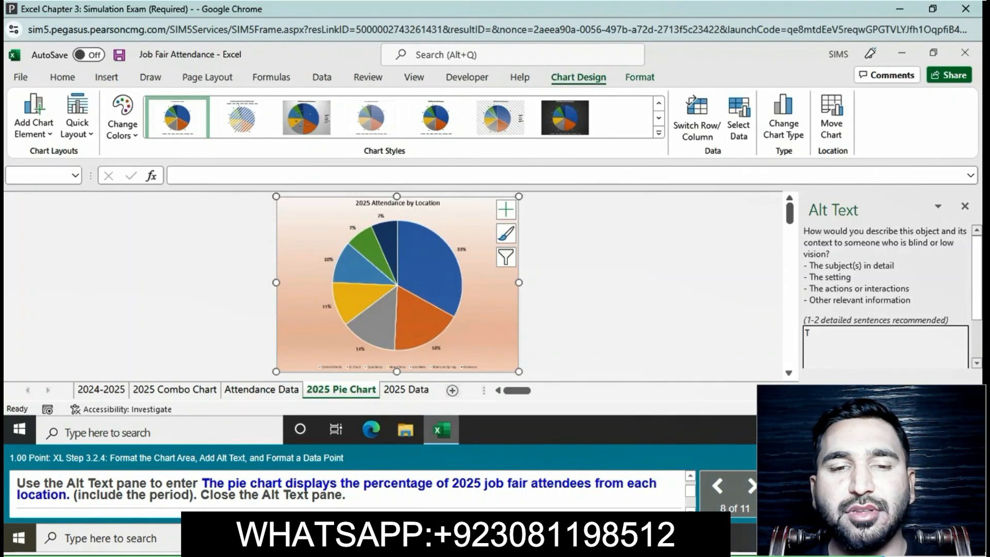
text(he pi)
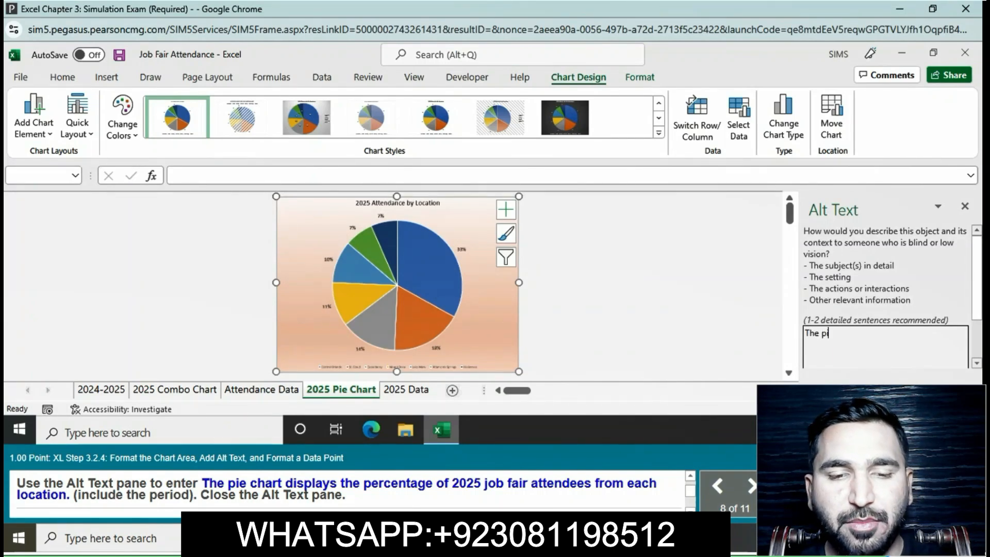
text(e cha)
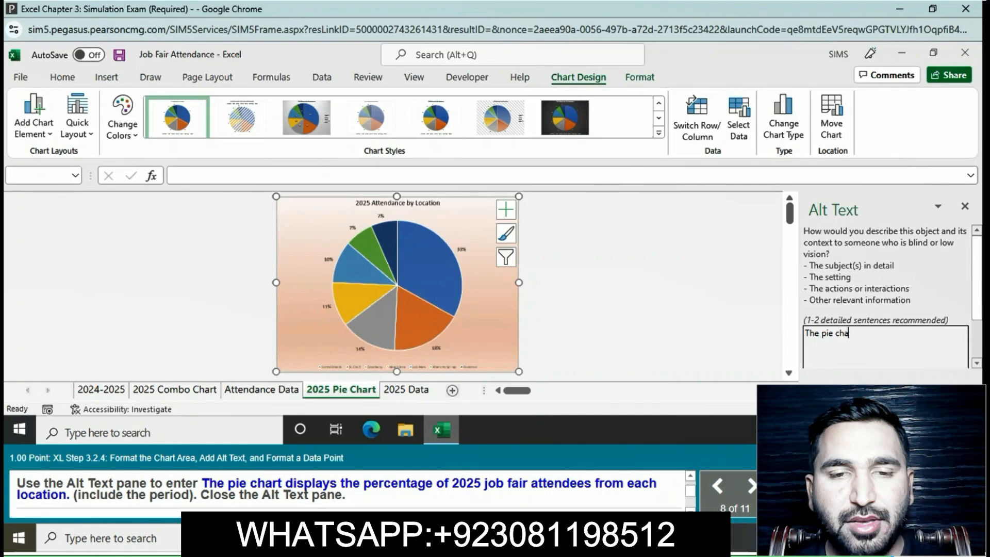
text(rt di)
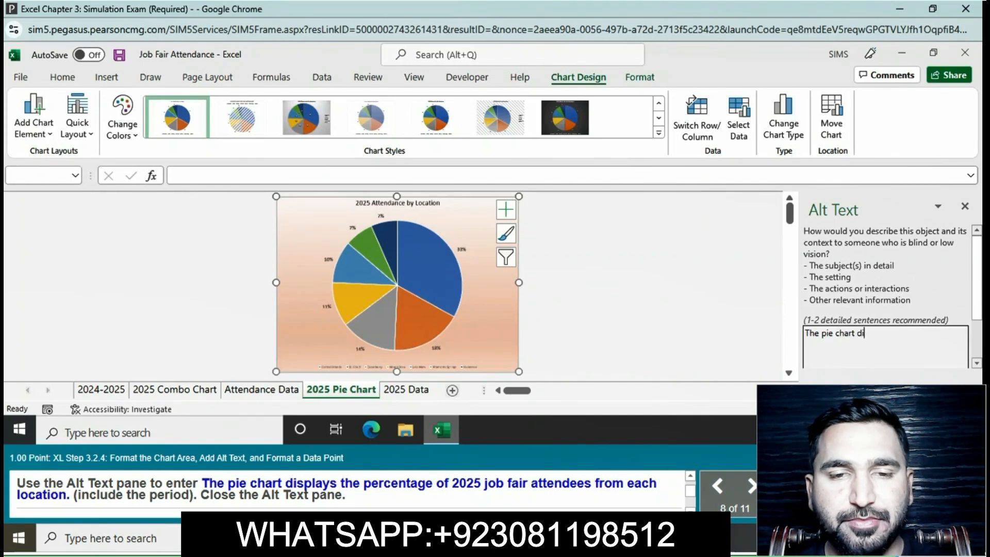
text(splays)
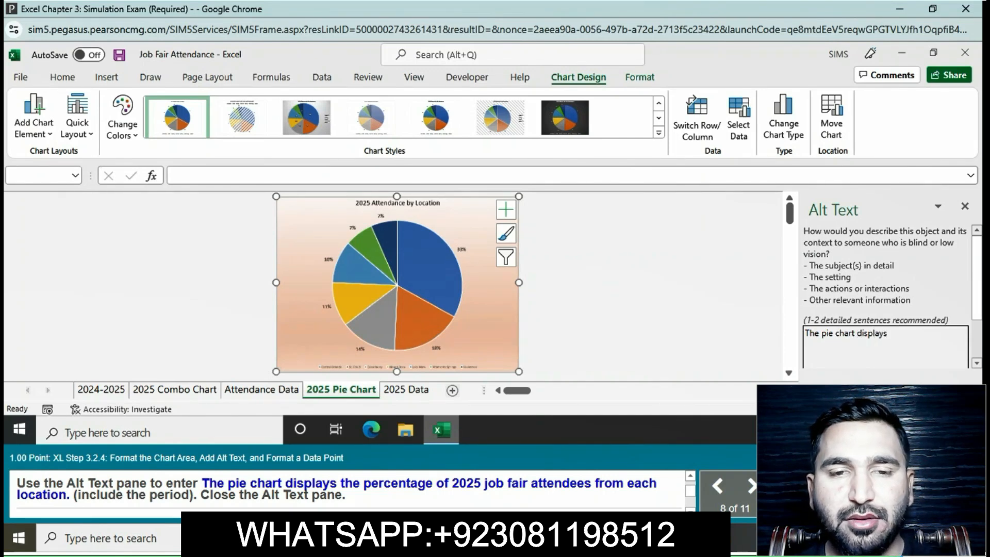
text( the)
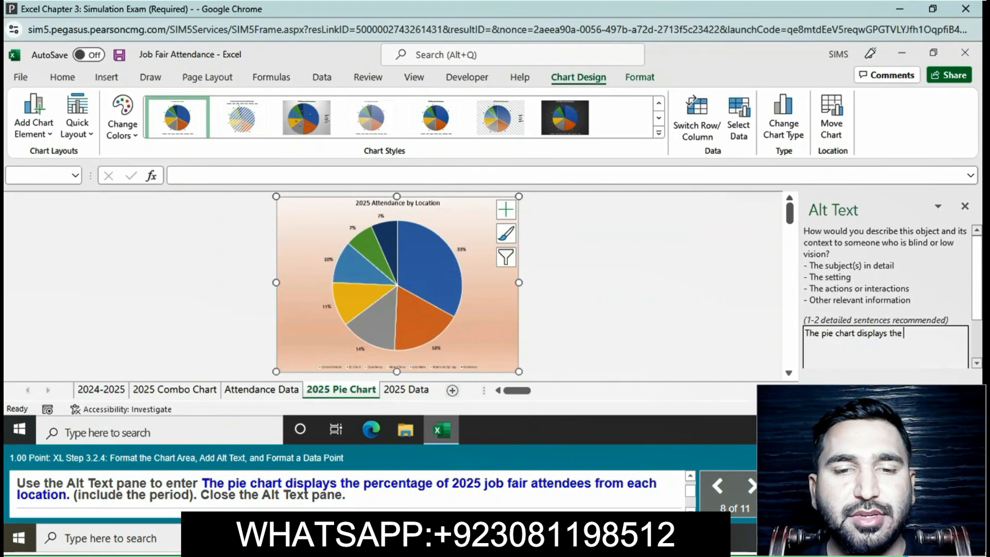
text( perce)
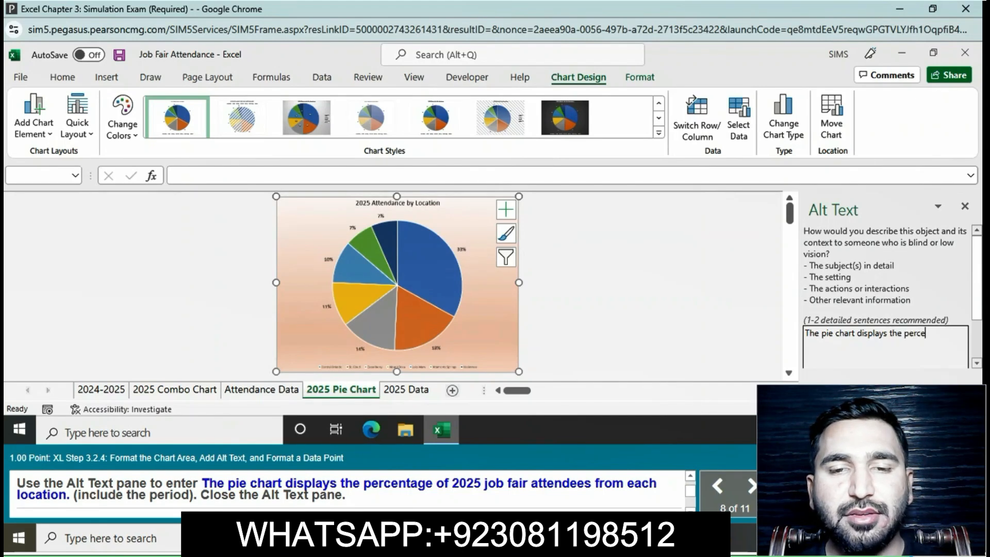
text(ntage )
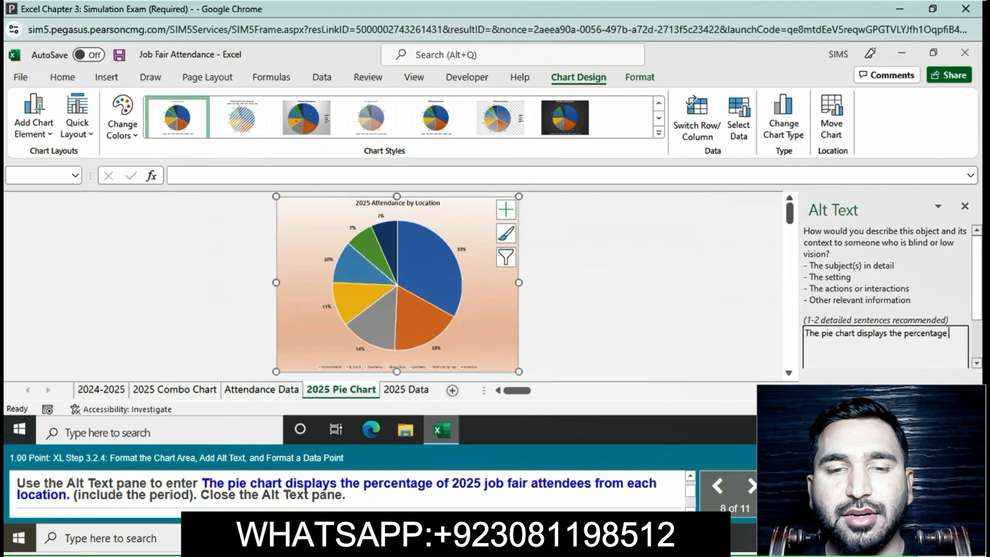
text(of 2)
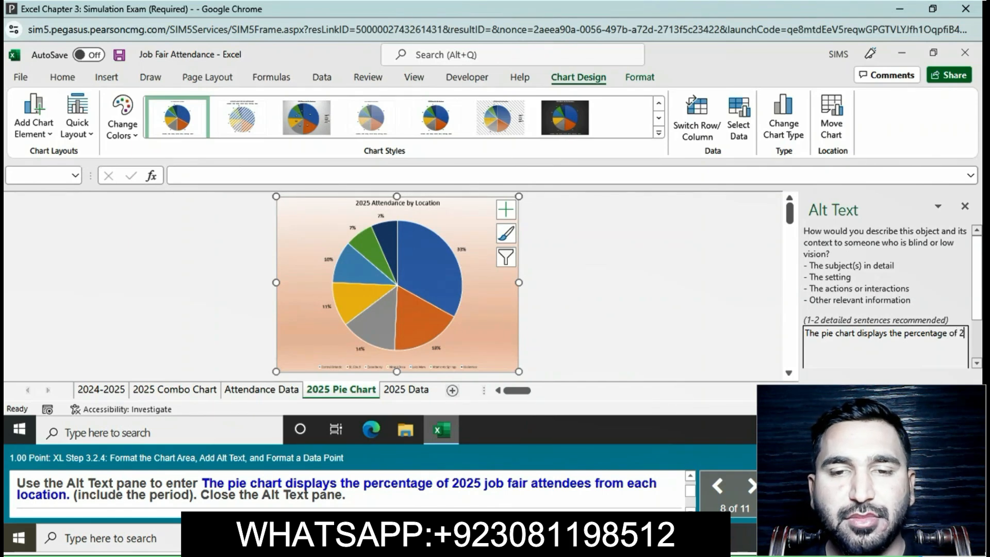
text(025)
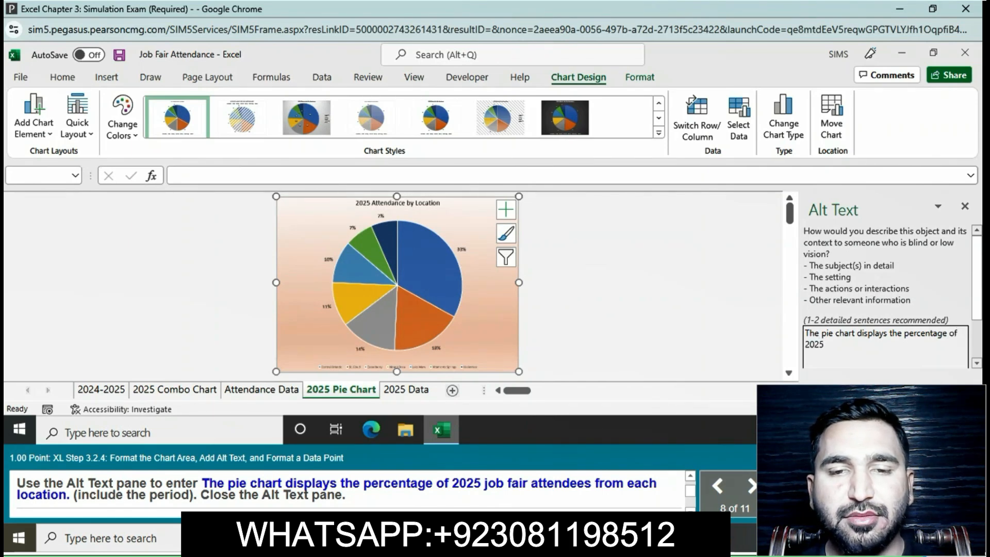
text( job )
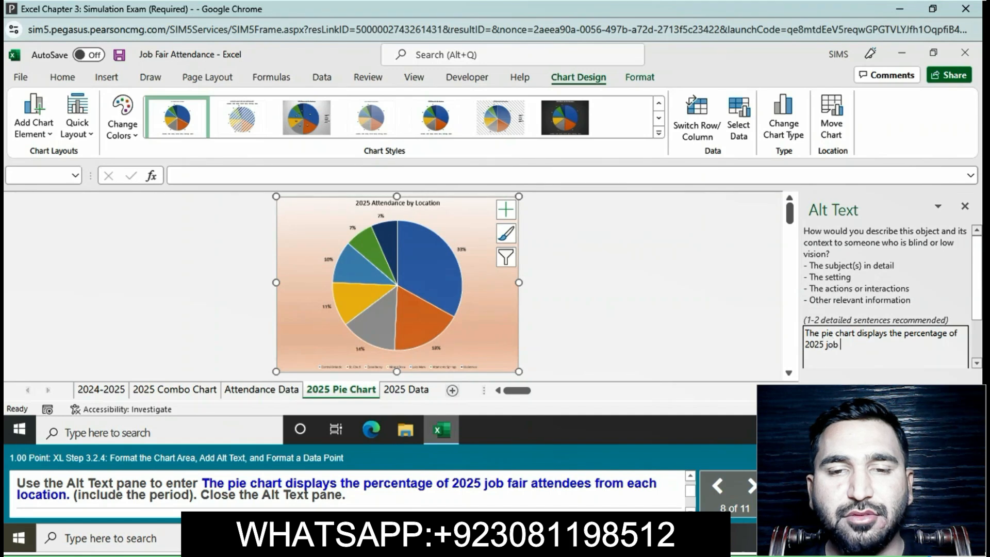
text(fair)
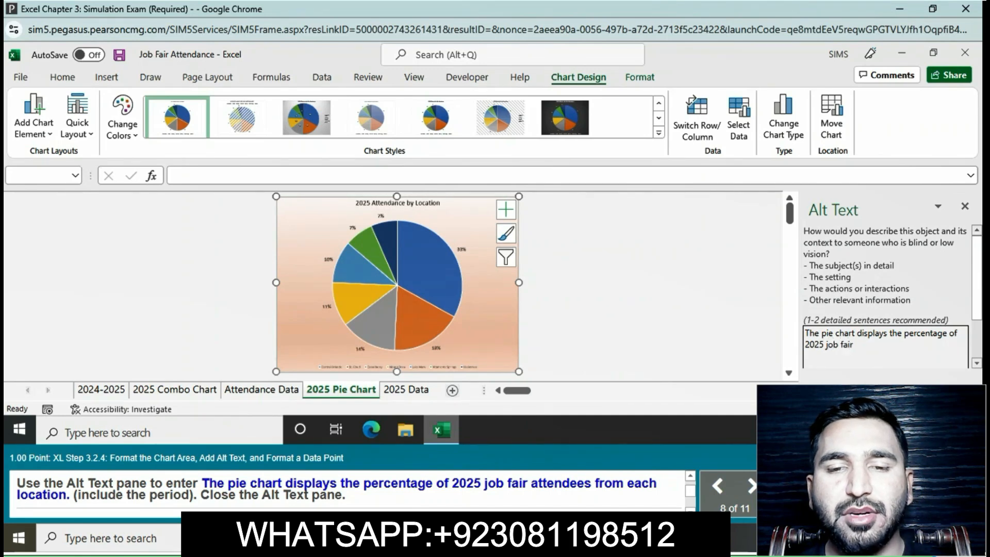
text( att)
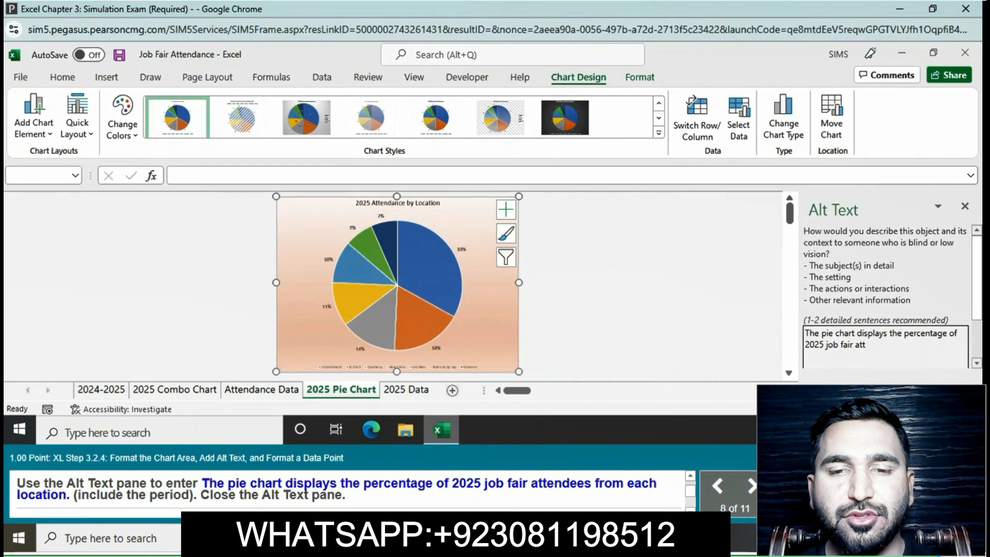
text(end)
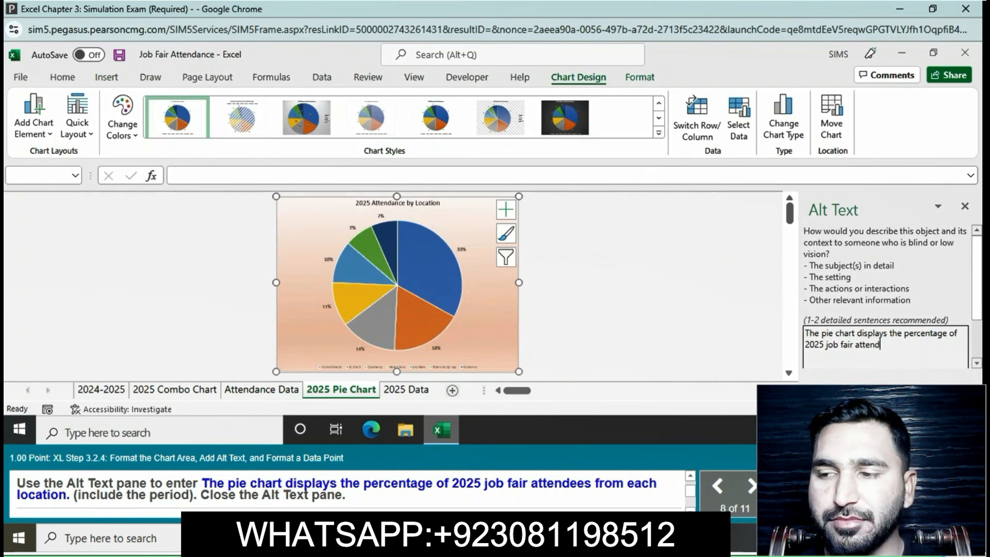
text(ees )
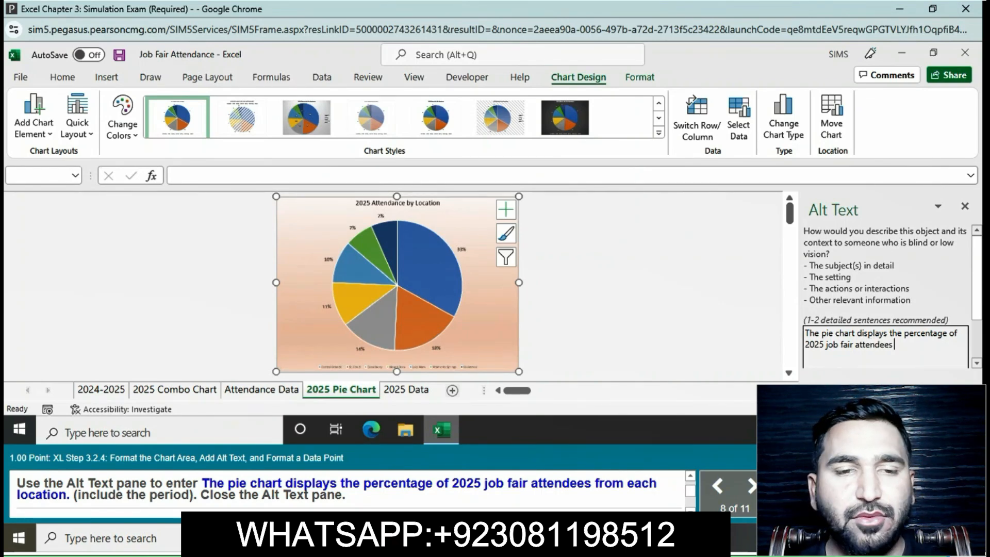
text(from )
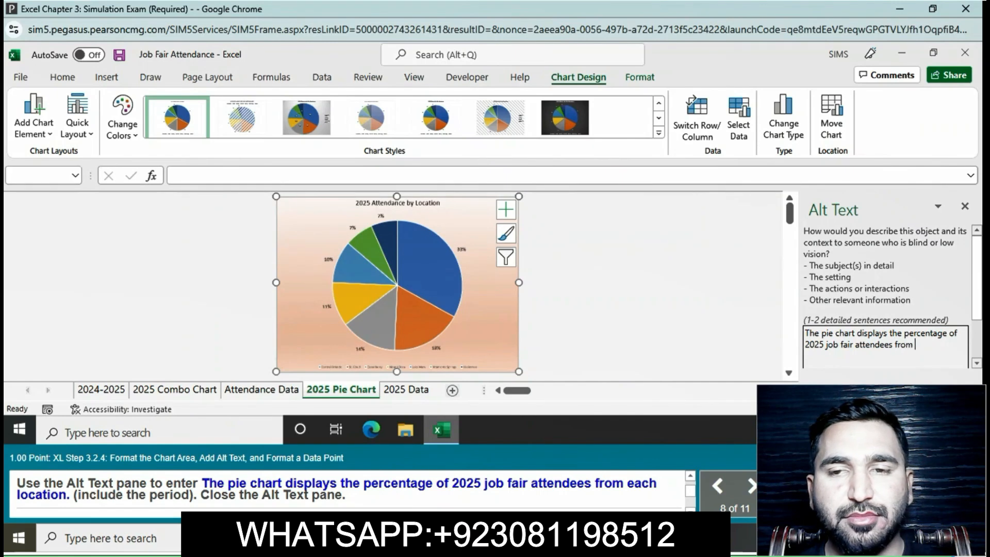
text(each)
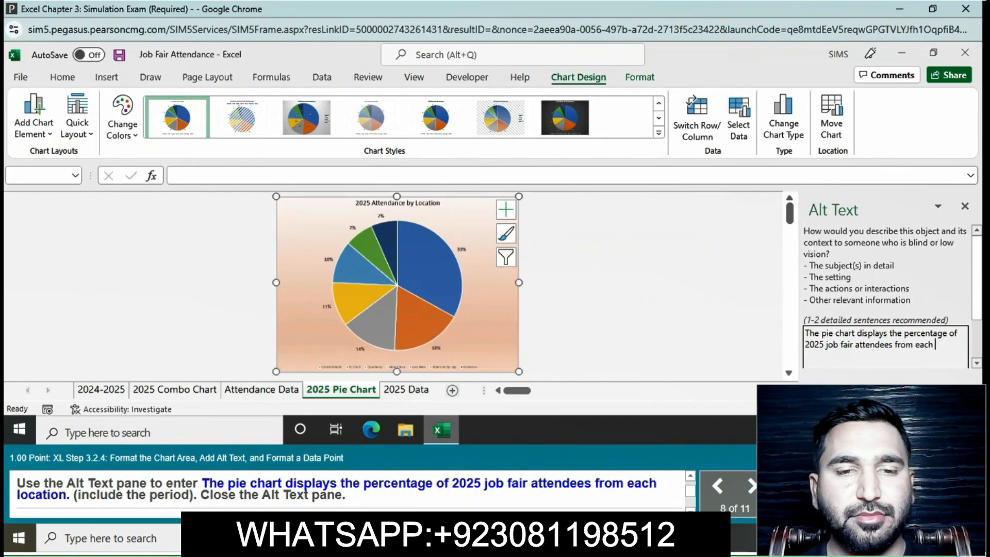
text( locat)
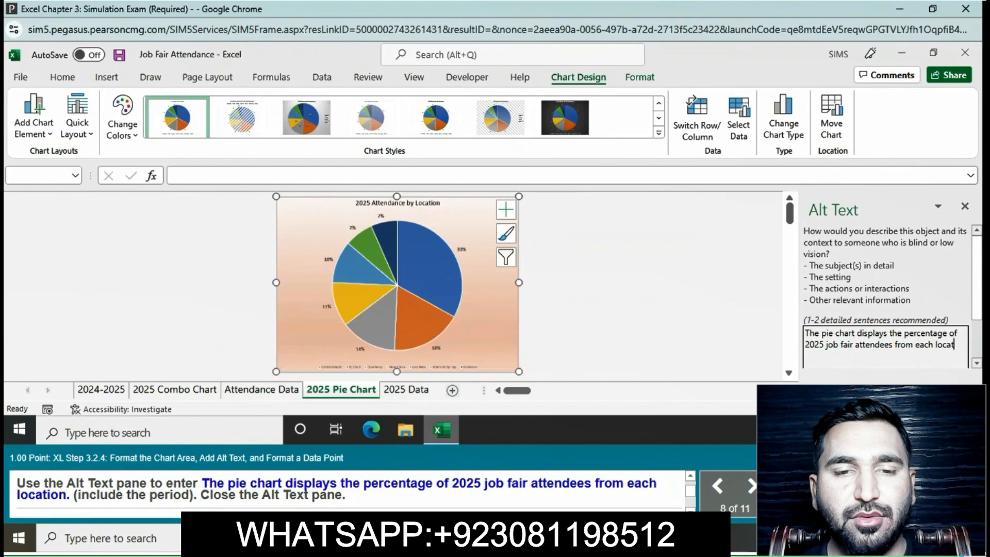
text(ion.)
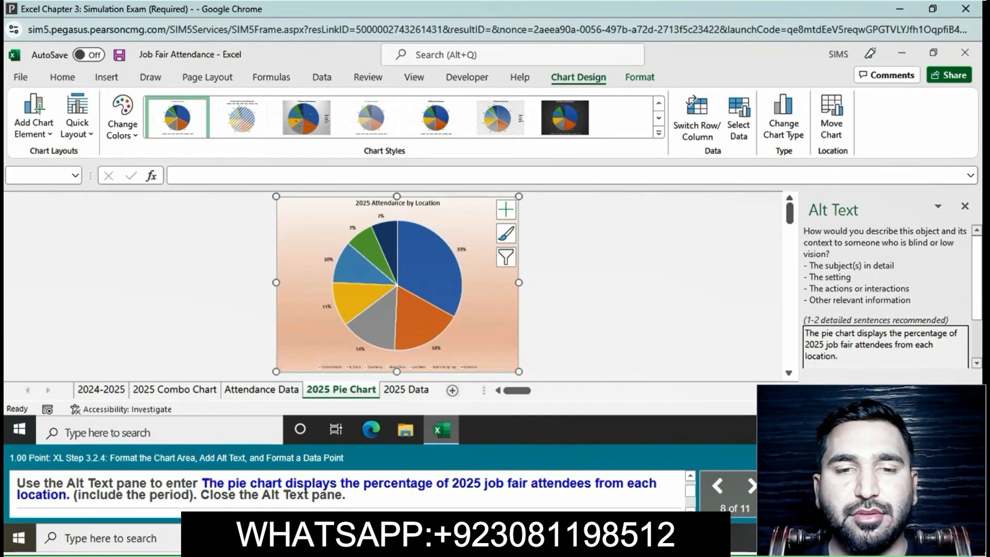
click(965, 206)
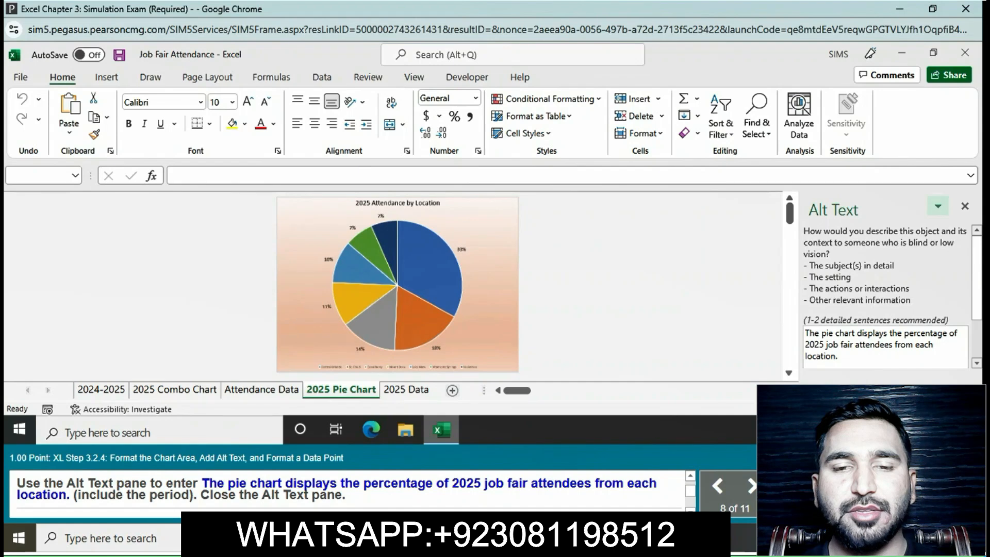
click(965, 207)
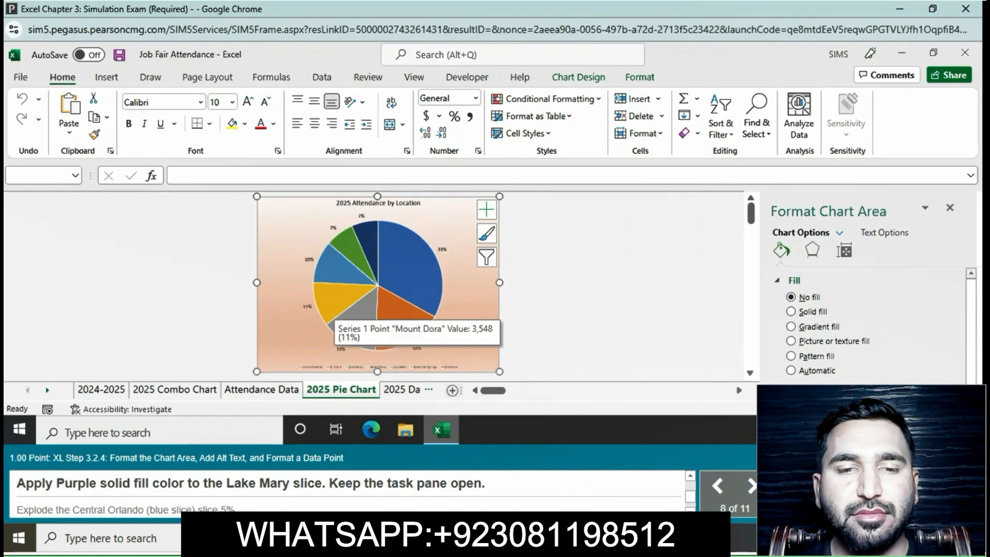
Apply a solid fill in the standard color Purple to the Lake Mary slice of the pie chart
click(339, 269)
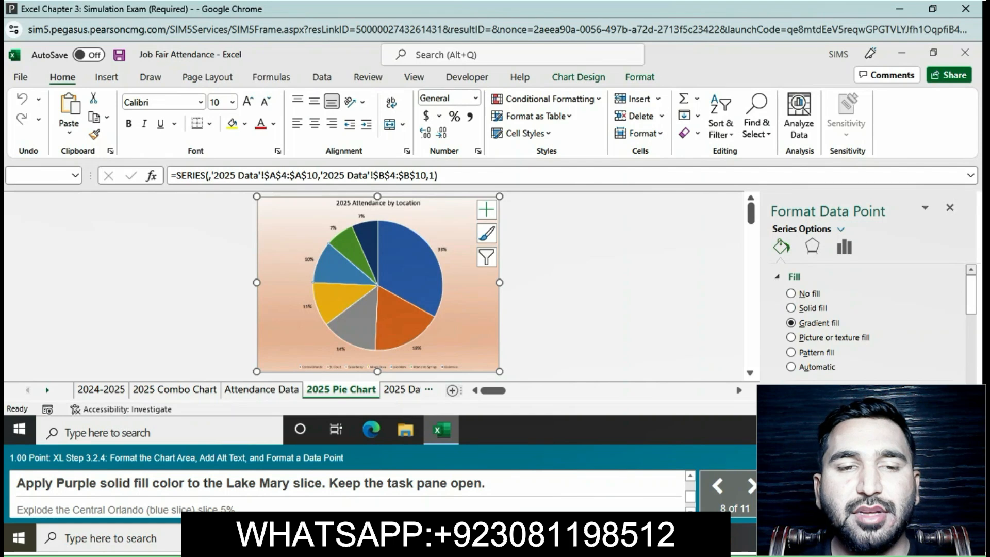
click(791, 307)
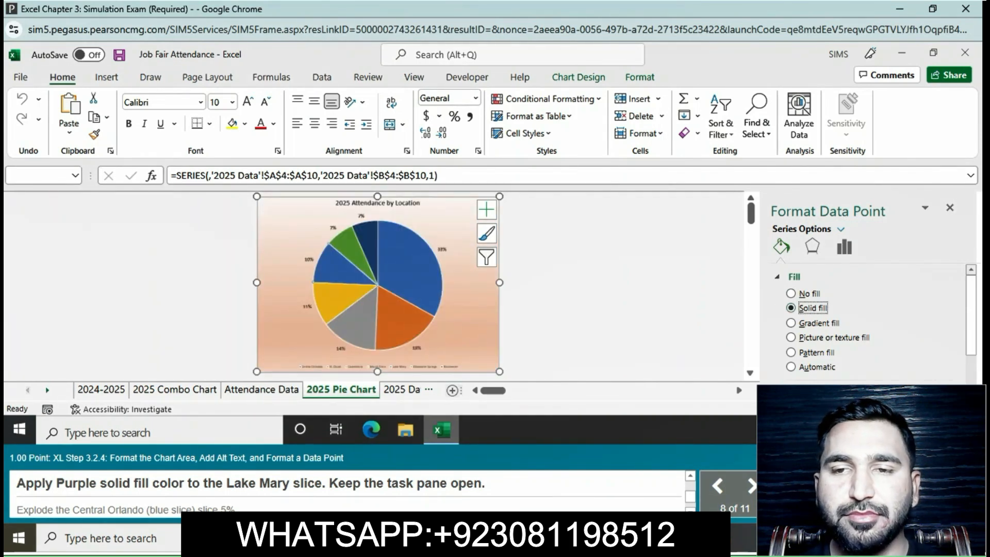
click(942, 394)
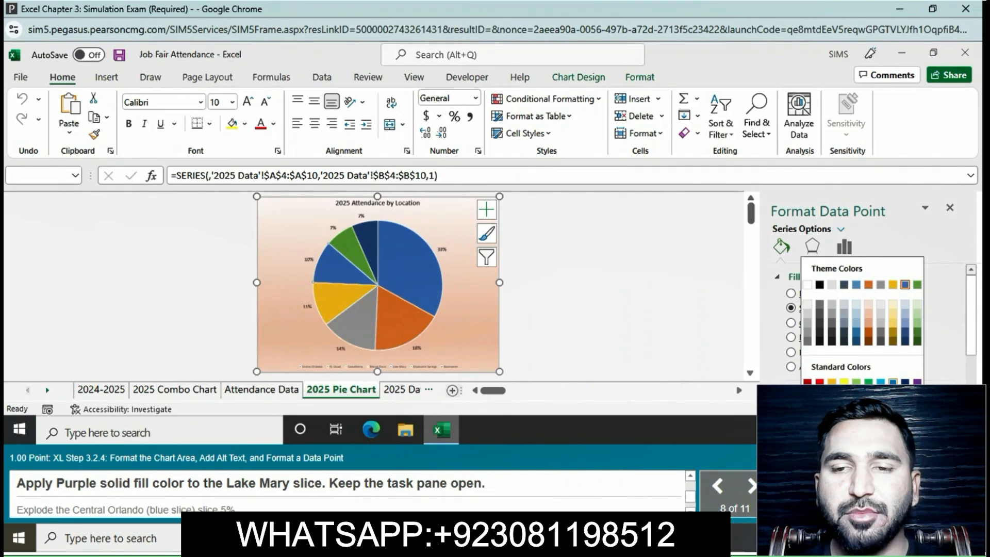
click(917, 382)
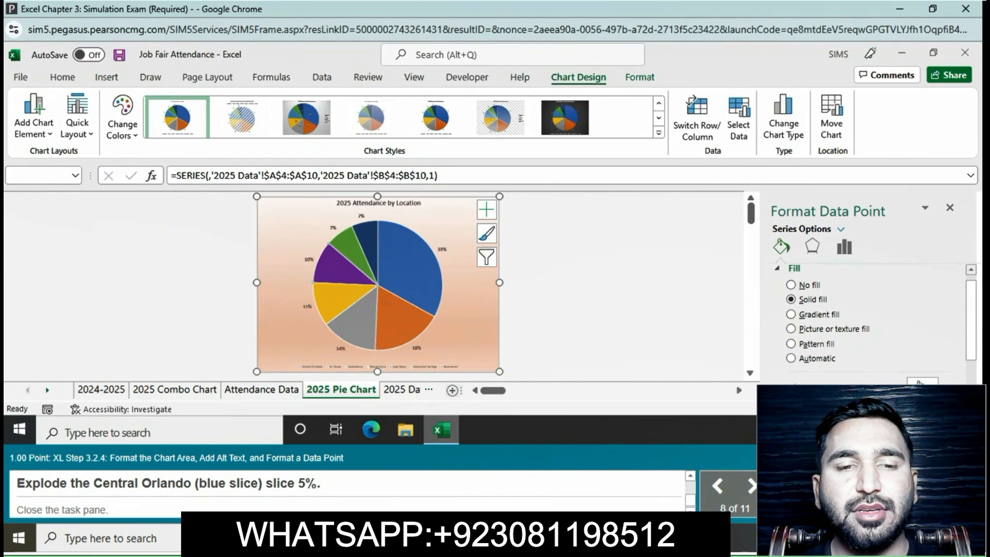
Explode the blue Central Orlando slice by 5% and close the Format Data Point task pane
click(844, 247)
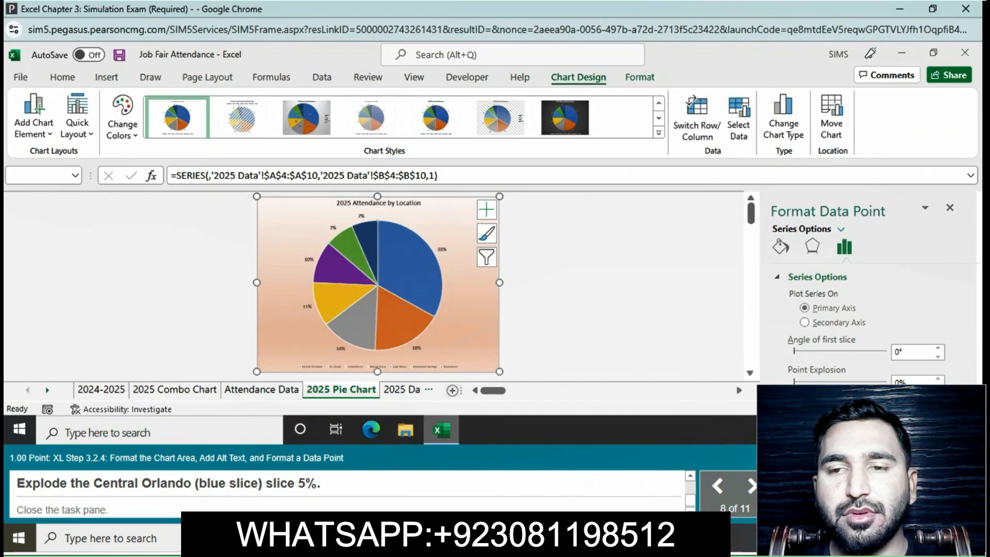
click(938, 380)
click(938, 380)
click(937, 380)
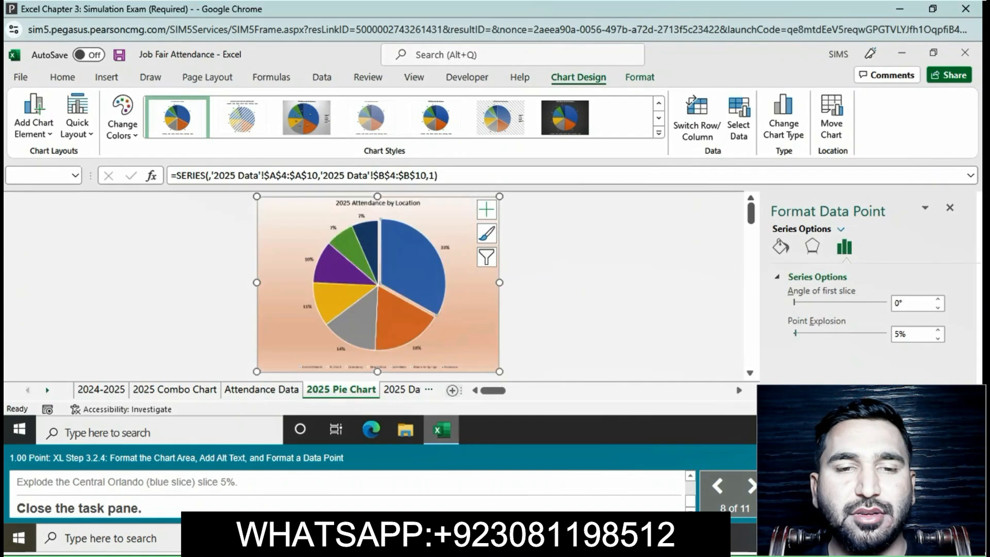
click(949, 207)
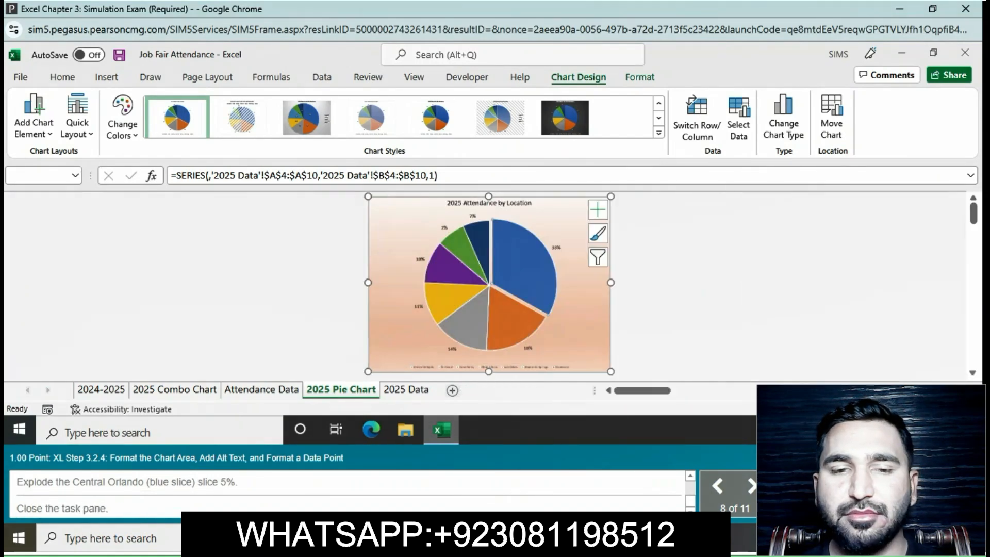